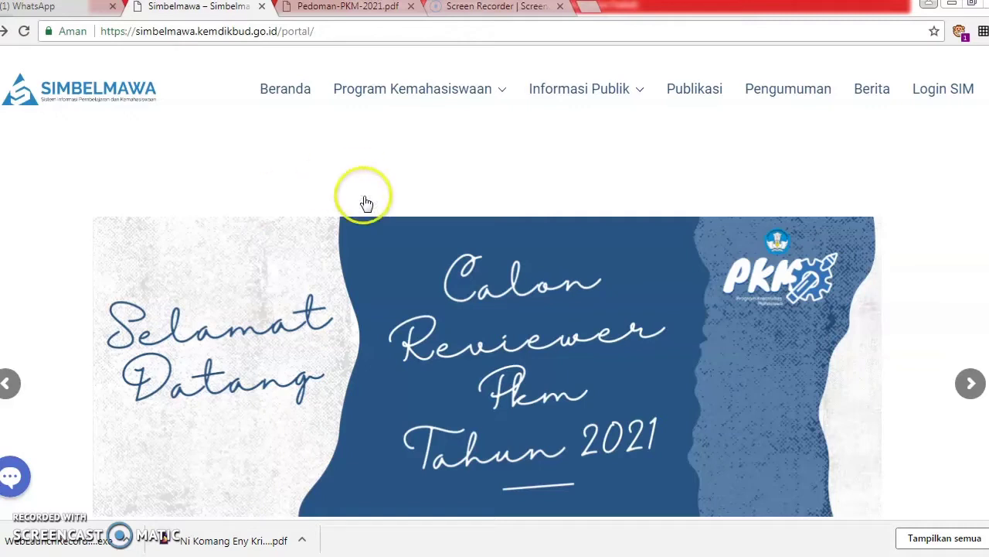
- Switch to the Excel workbook of usernames and passwords and find the student's username and password in the first data row
mouse_move(322, 556)
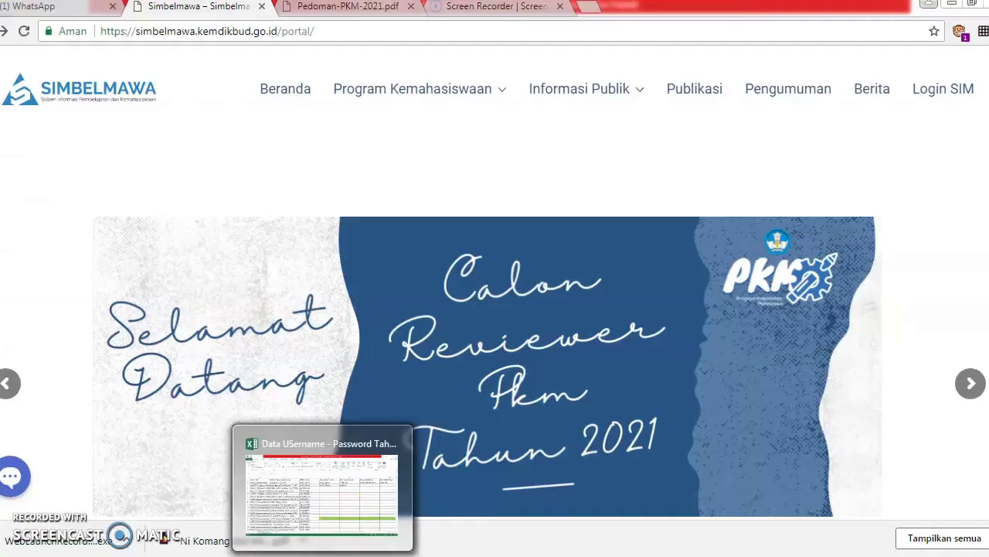
left_click(337, 528)
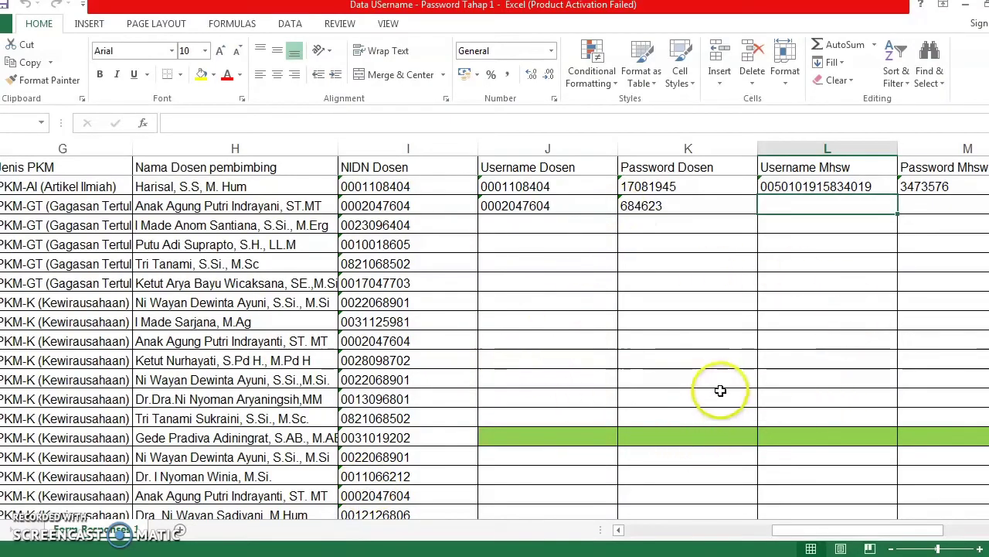
left_click_drag(864, 534, 889, 531)
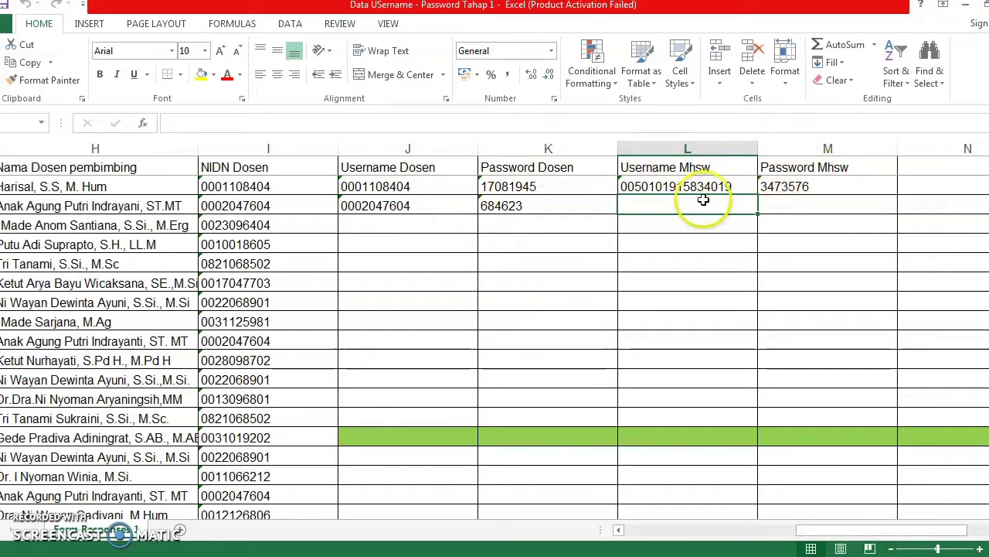
left_click(744, 184)
left_click(782, 186)
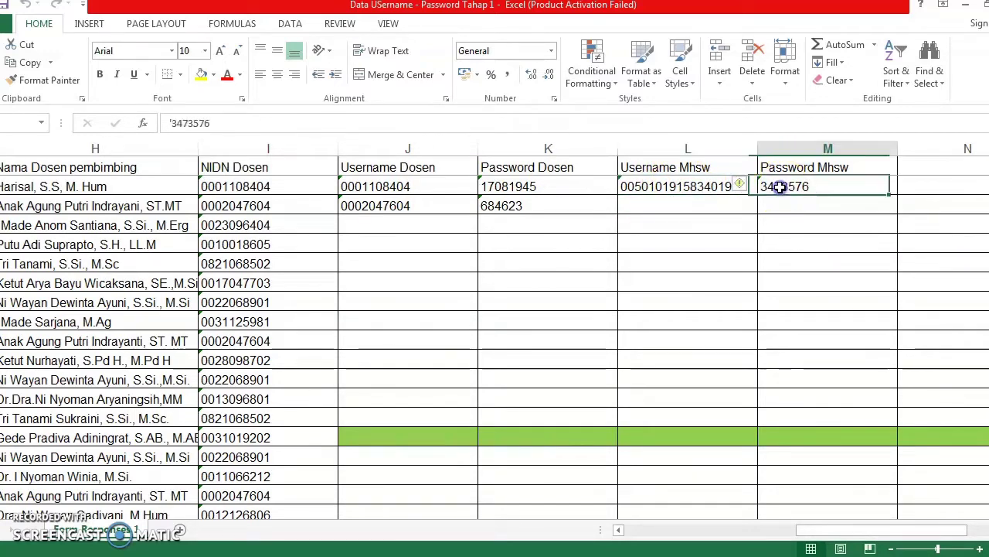
left_click(702, 186)
left_click(818, 187)
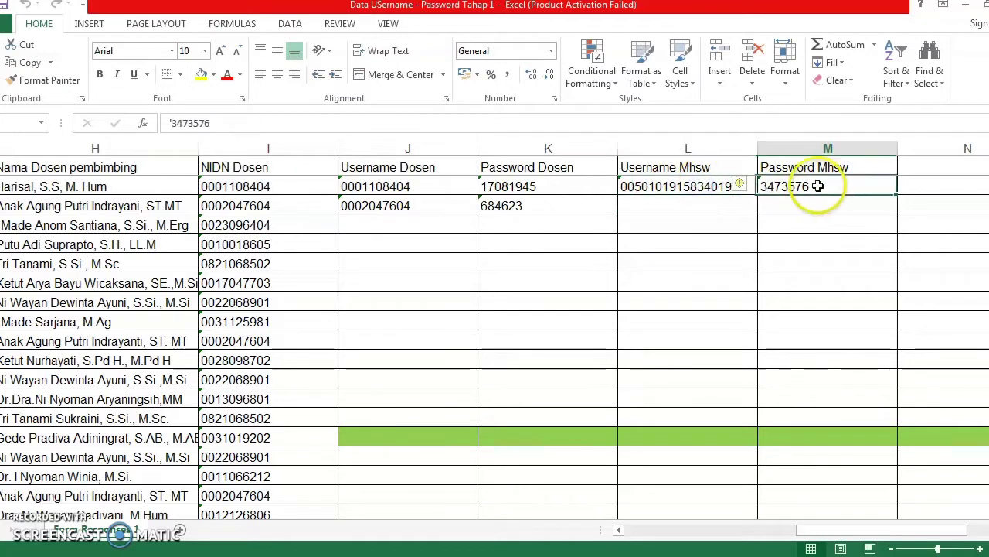
left_click(668, 188)
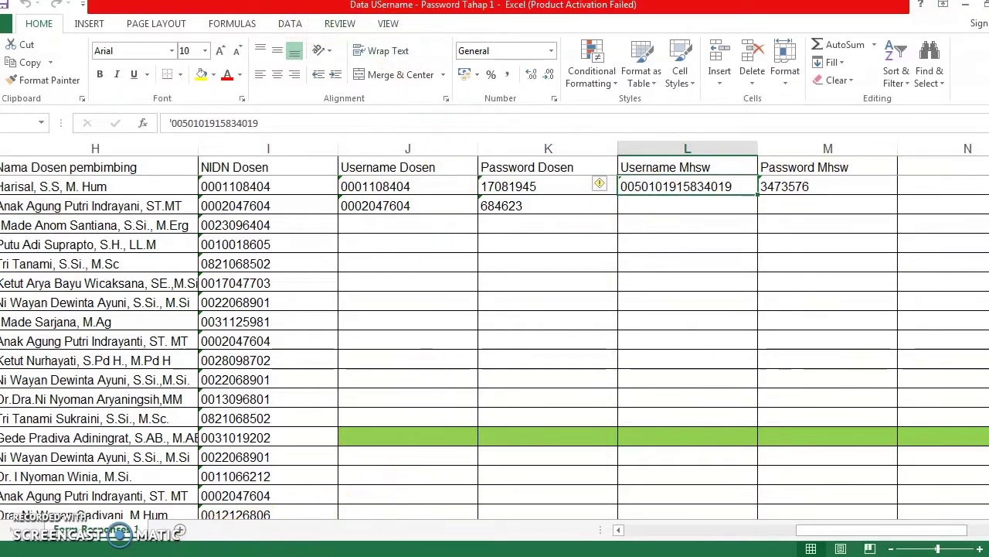
- Switch to the SIMBELMAWA site in the browser, open its SIM login page, and clear the prefilled username and password
key("alt+Tab")
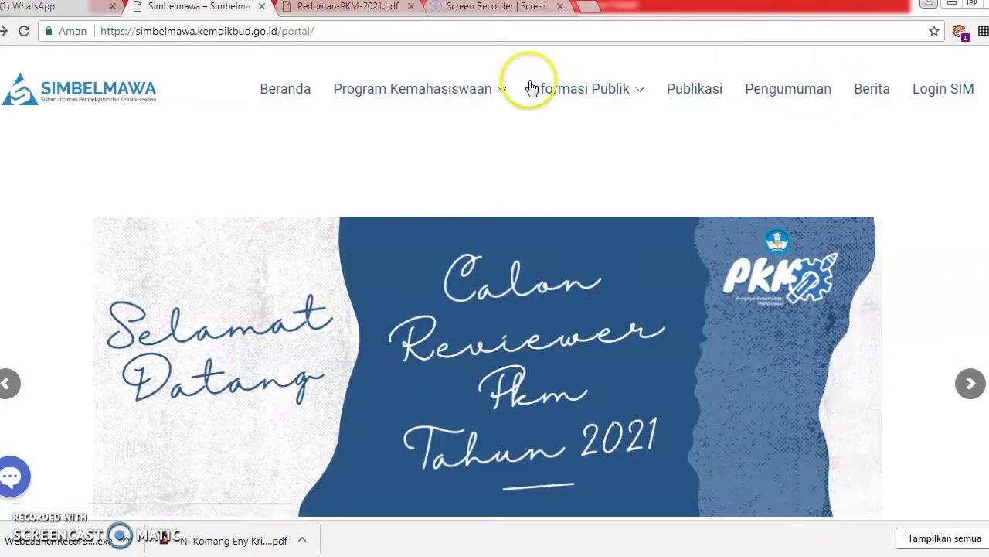
left_click(944, 91)
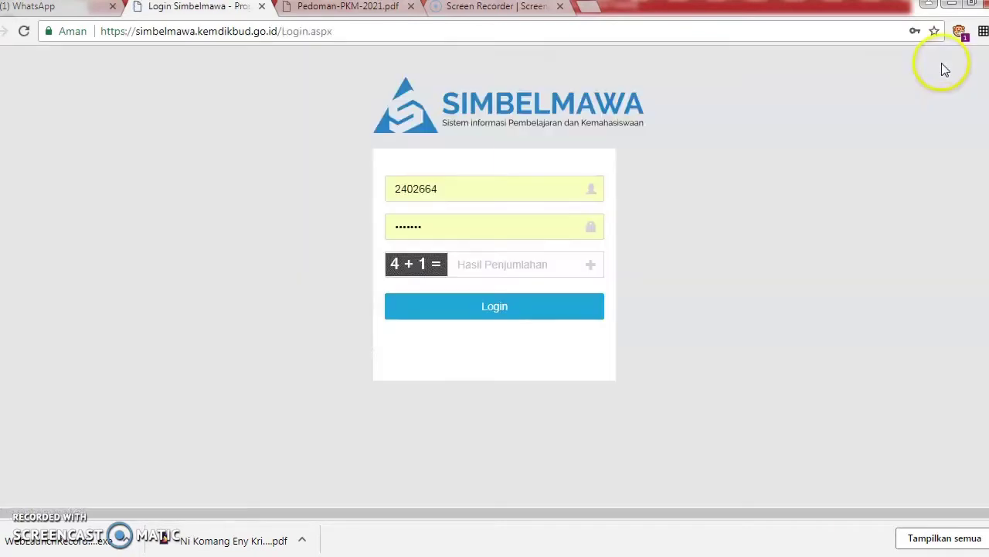
left_click(444, 188)
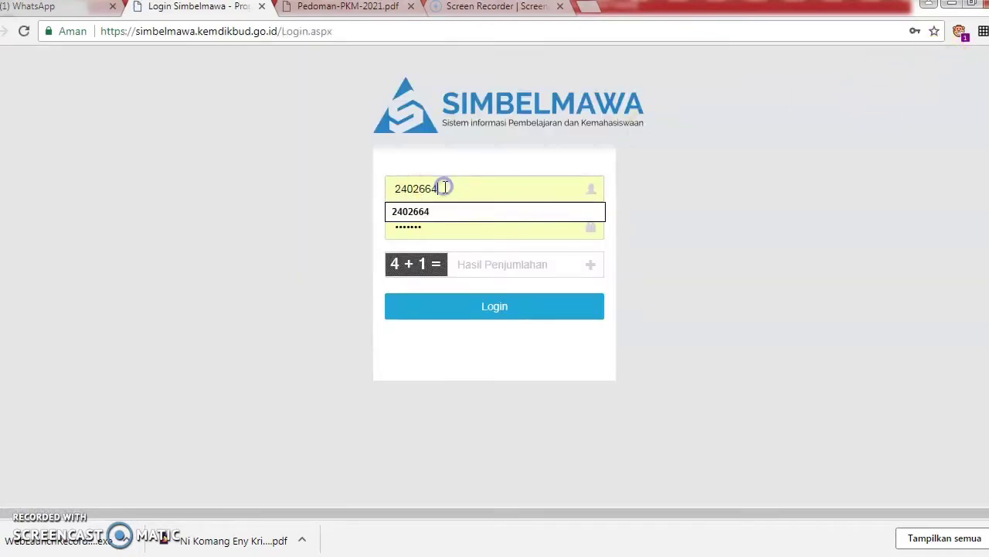
key("BackSpace")
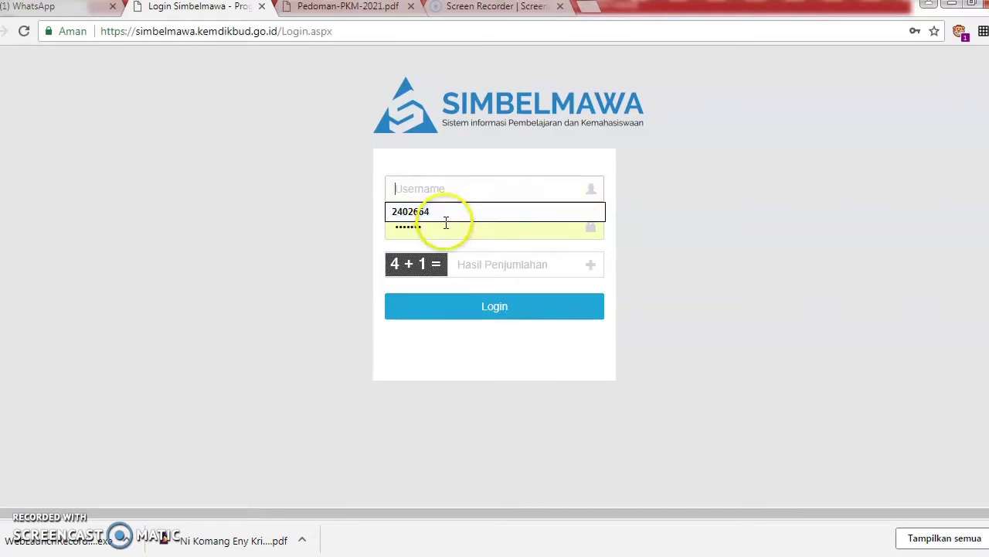
left_click_drag(436, 225, 393, 226)
key("BackSpace")
left_click(420, 190)
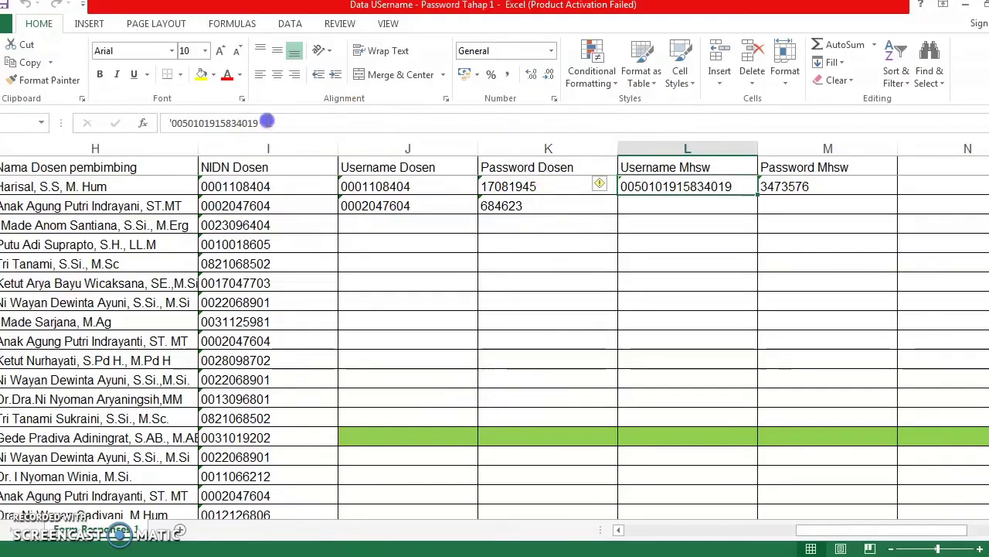
- Copy the first row's student username from the Excel workbook into the username field of the SIMBELMAWA login form
left_click(276, 122)
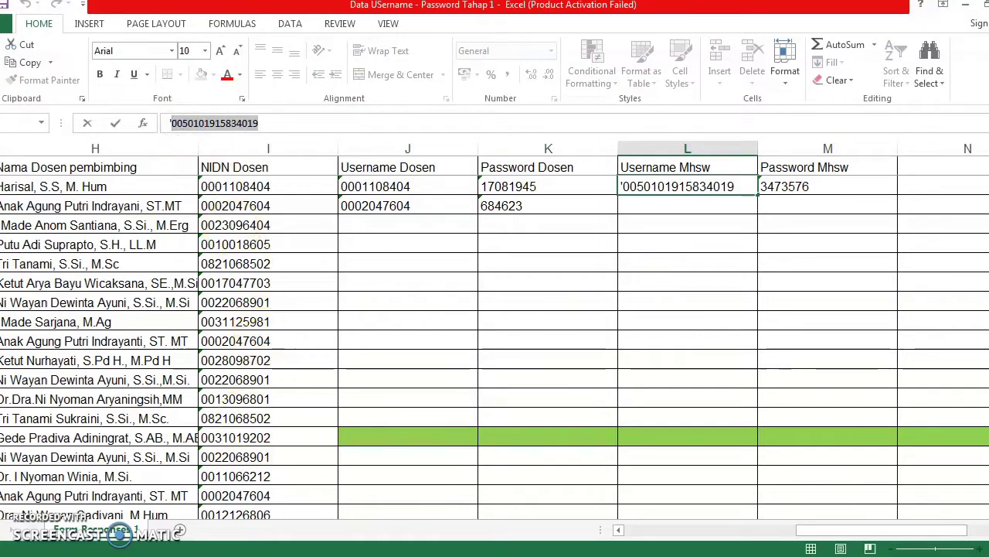
key("alt+Tab")
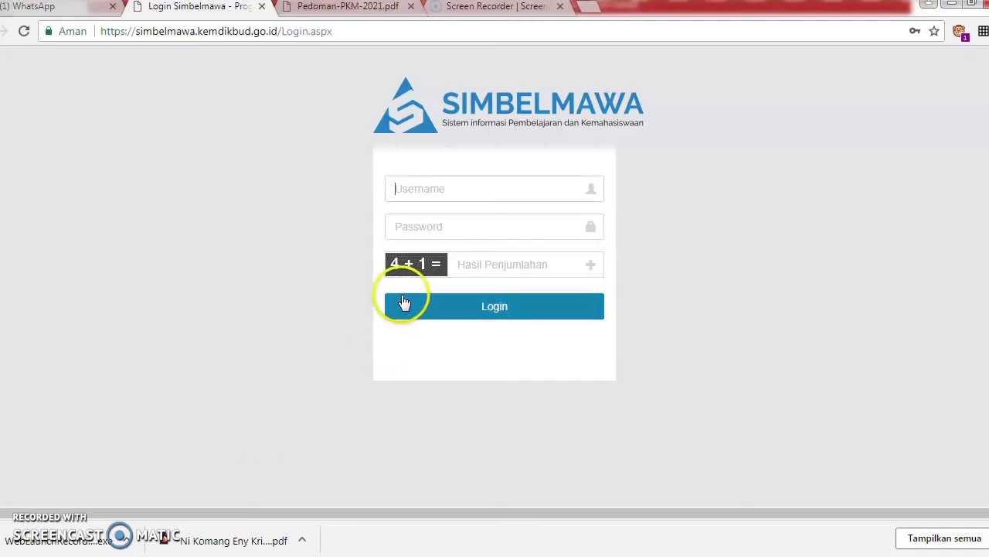
left_click(442, 191)
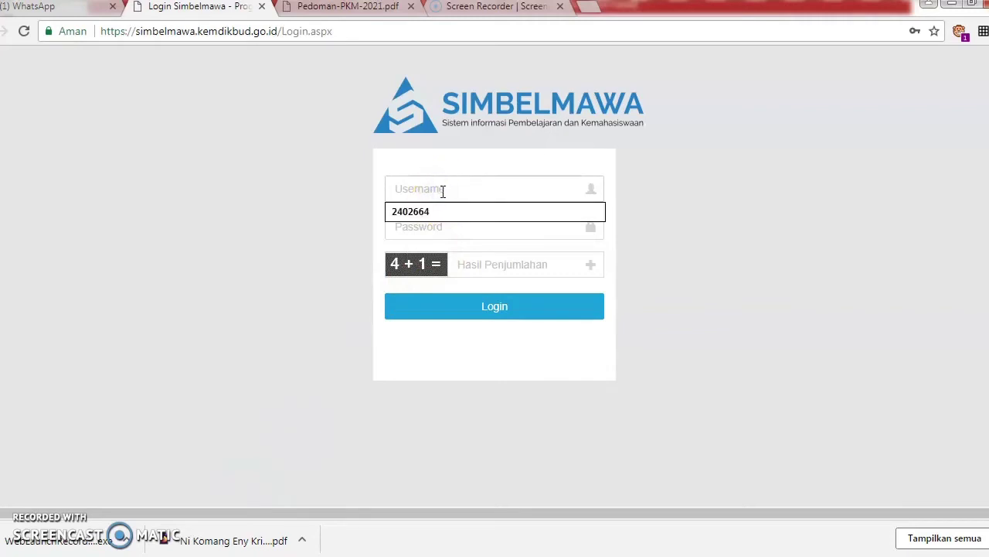
key("ctrl+v")
- Copy the first row's student password from the Excel workbook into the password field of the SIMBELMAWA login form
left_click(444, 223)
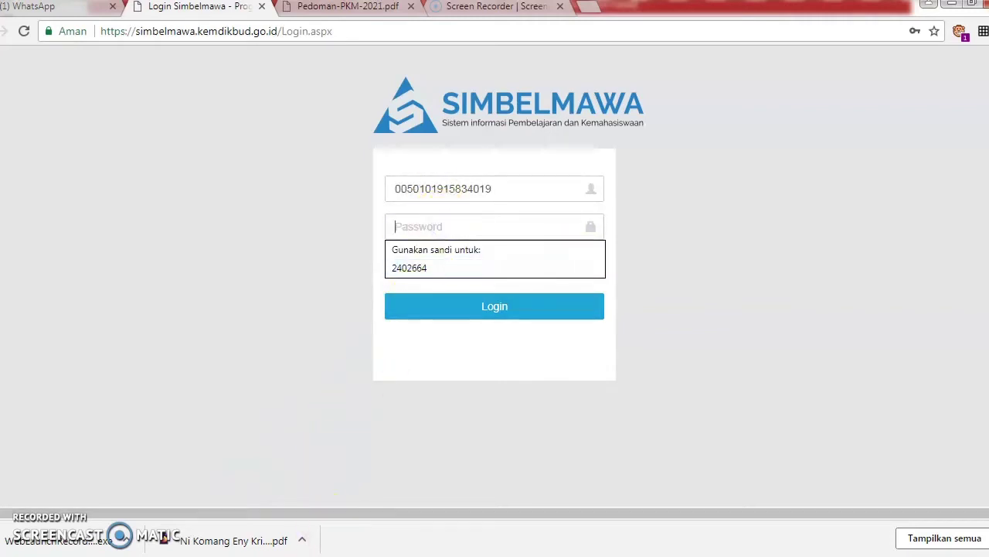
key("alt+Tab")
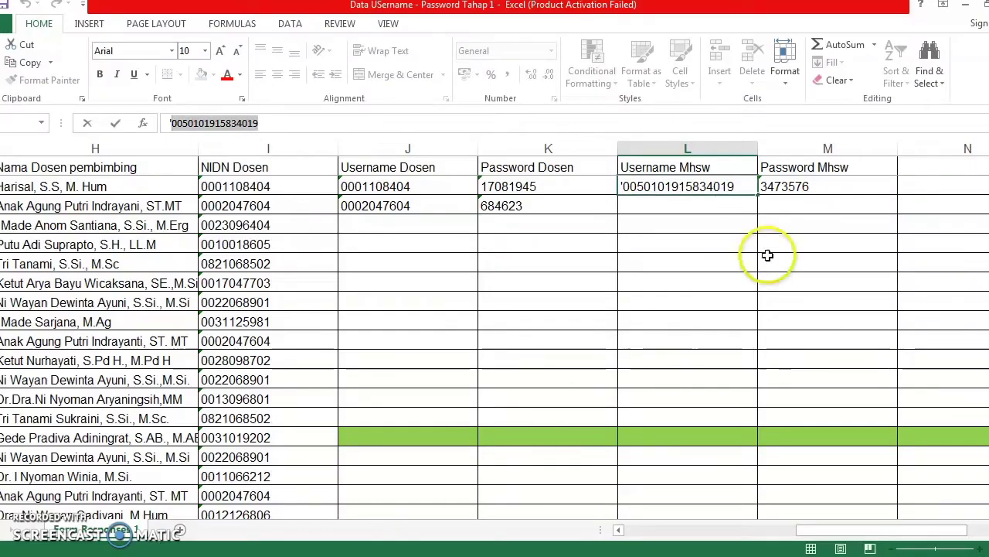
left_click(783, 186)
left_click_drag(221, 124, 174, 125)
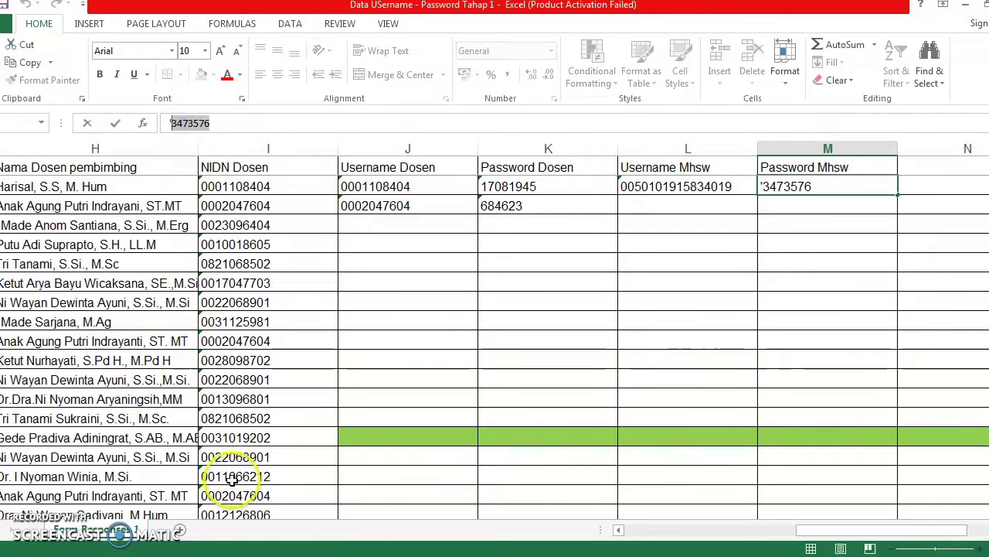
key("alt+Tab")
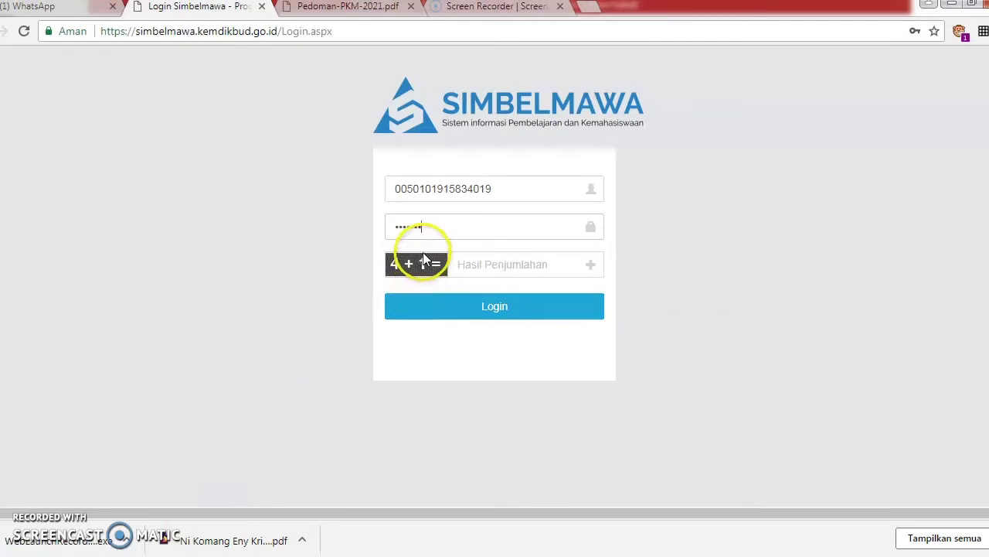
- Log in with 5 as the answer to the addition check and decline saving the password for the site
left_click(468, 261)
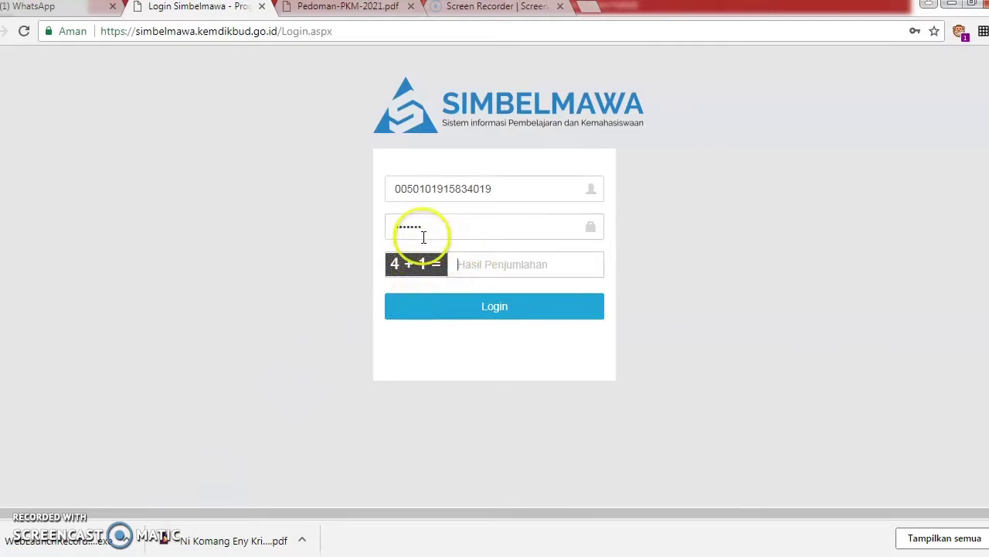
type("5")
left_click(445, 311)
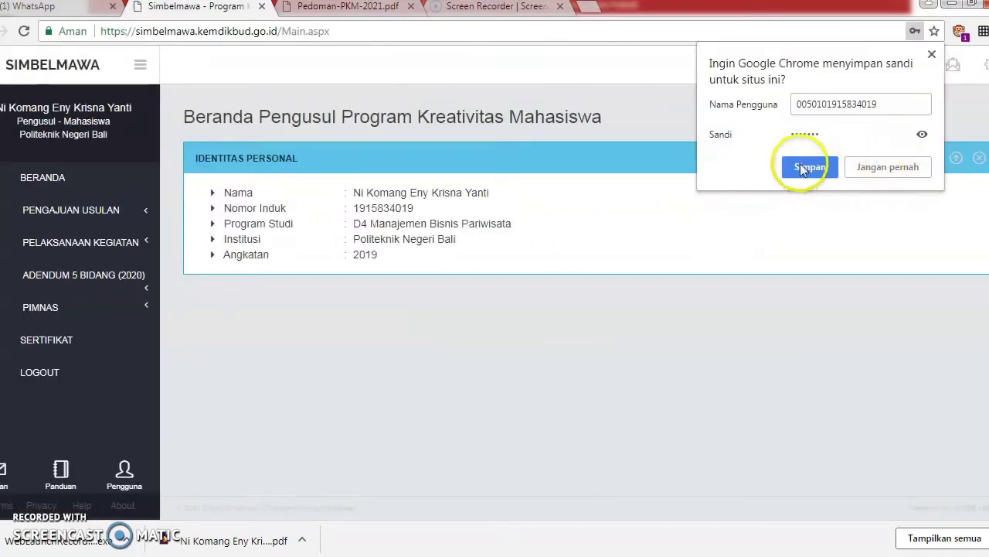
left_click(865, 171)
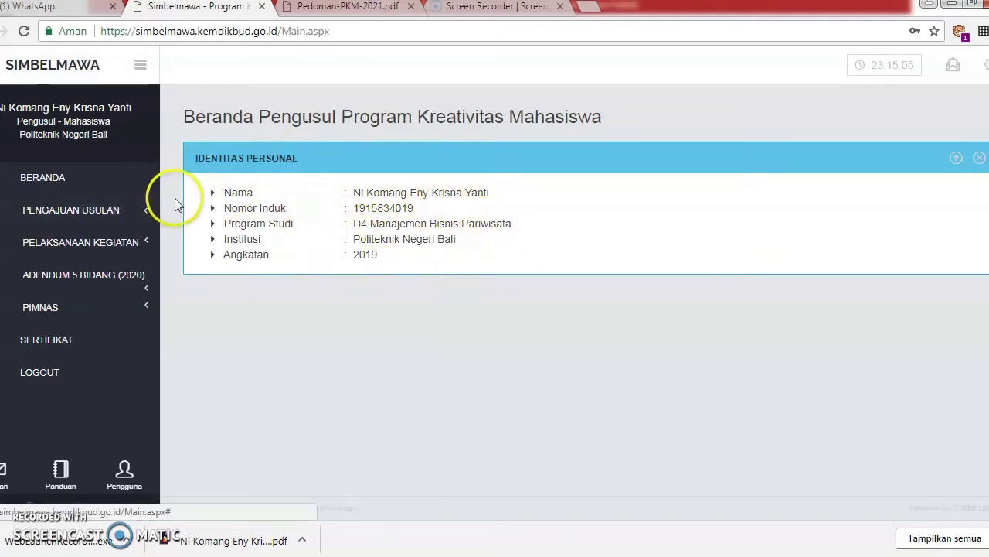
- Go to Identitas Usulan under Pengajuan Usulan and open the 2021 PKM-AI proposal for editing
left_click(138, 219)
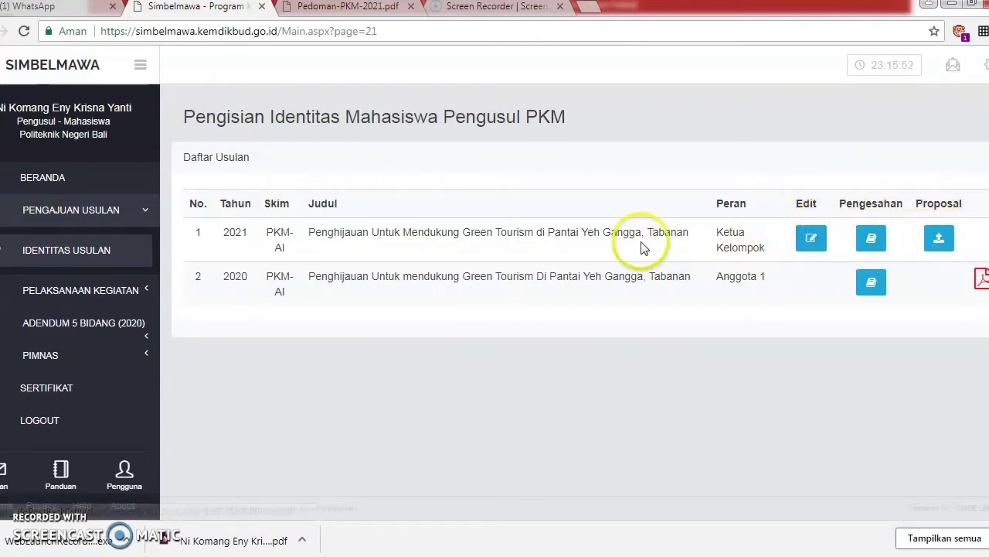
left_click(811, 239)
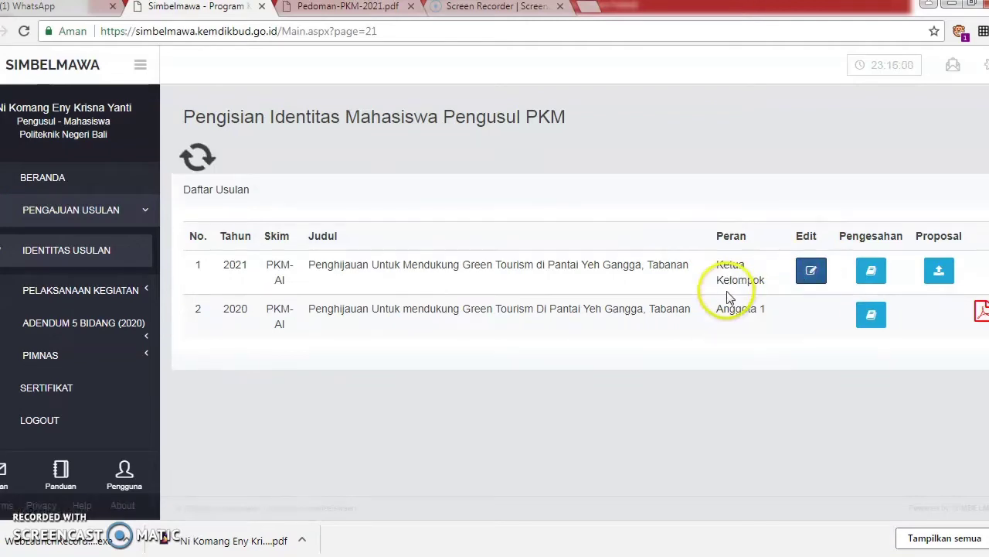
scroll(506, 317, "down", 3)
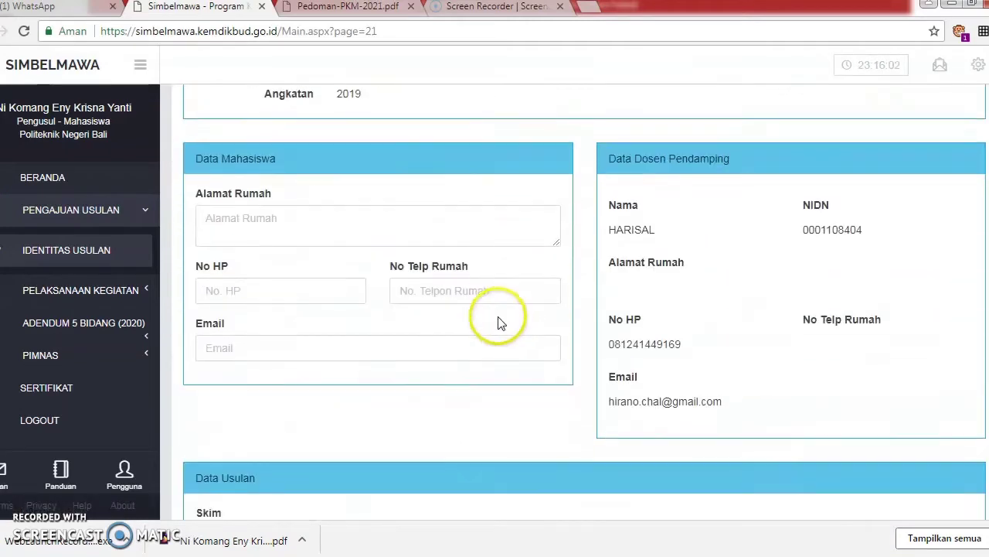
- Fill in the student's home address and mobile number under Data Mahasiswa, with "-" as the home phone
left_click(223, 215)
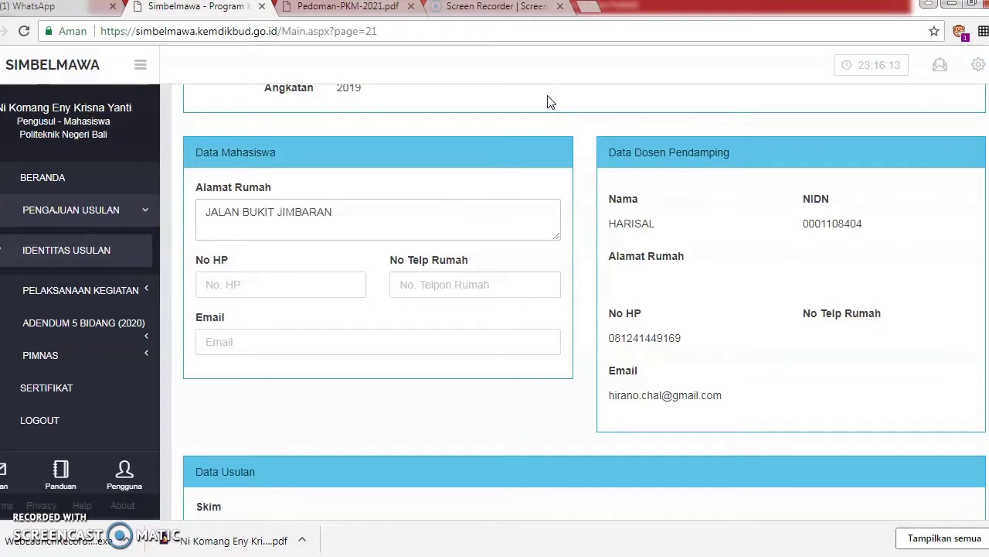
scroll(363, 137, "up", 3)
scroll(350, 165, "down", 2)
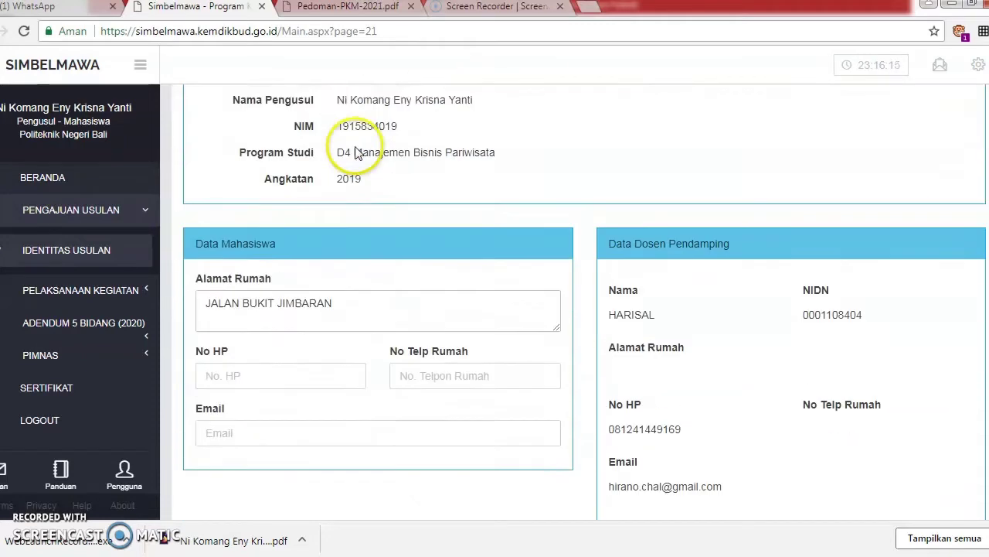
scroll(356, 153, "down", 1)
left_click(270, 277)
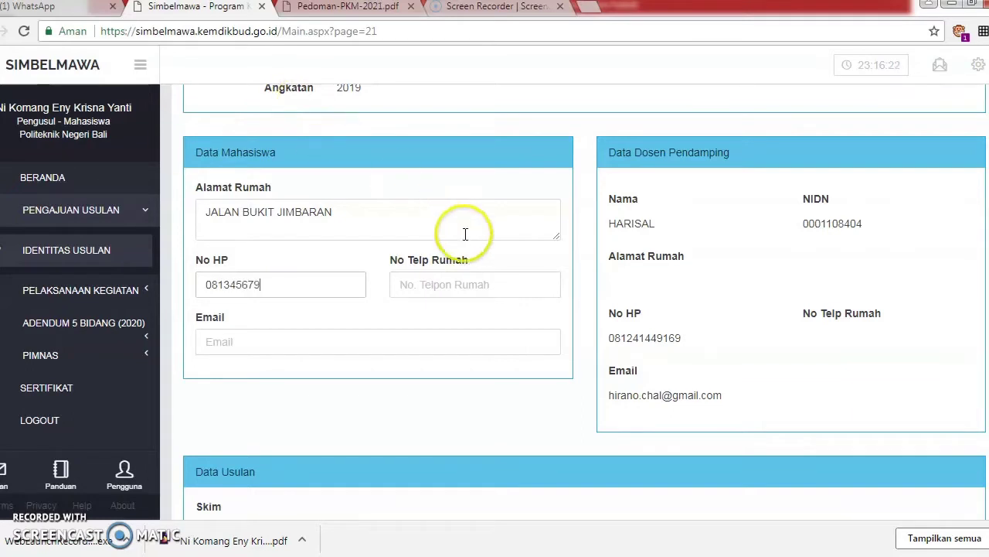
left_click(459, 286)
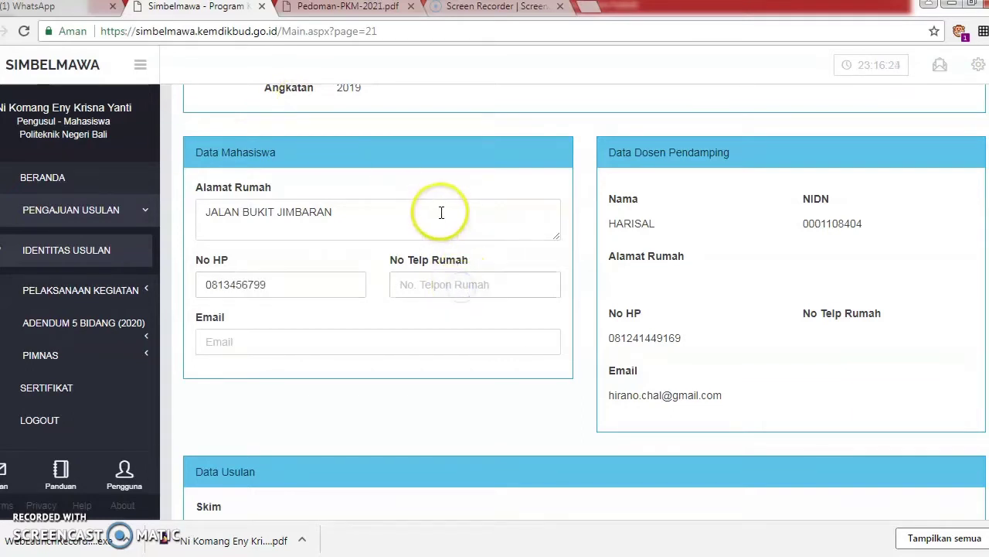
type("-")
- Enter the student's e-mail address under Data Mahasiswa
left_click(353, 341)
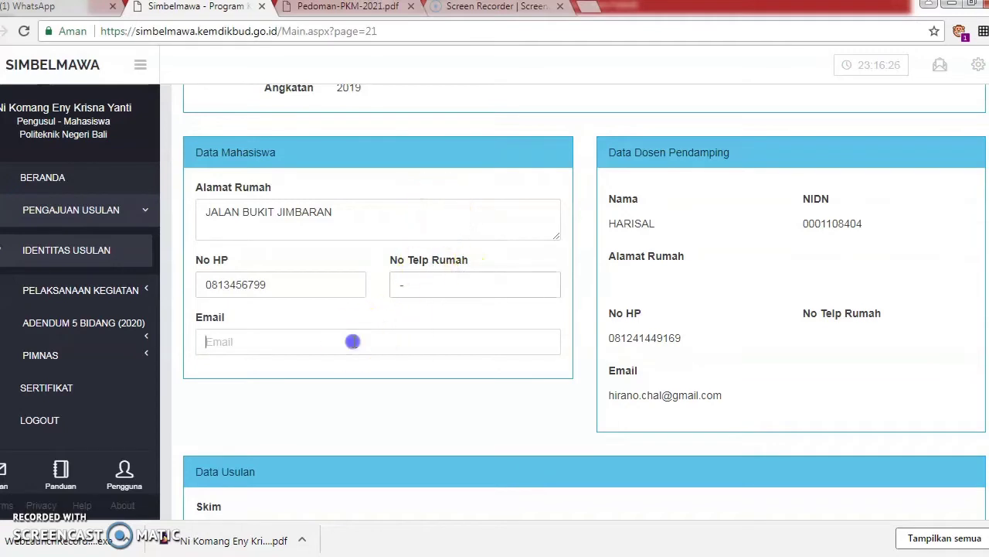
scroll(320, 224, "up", 1)
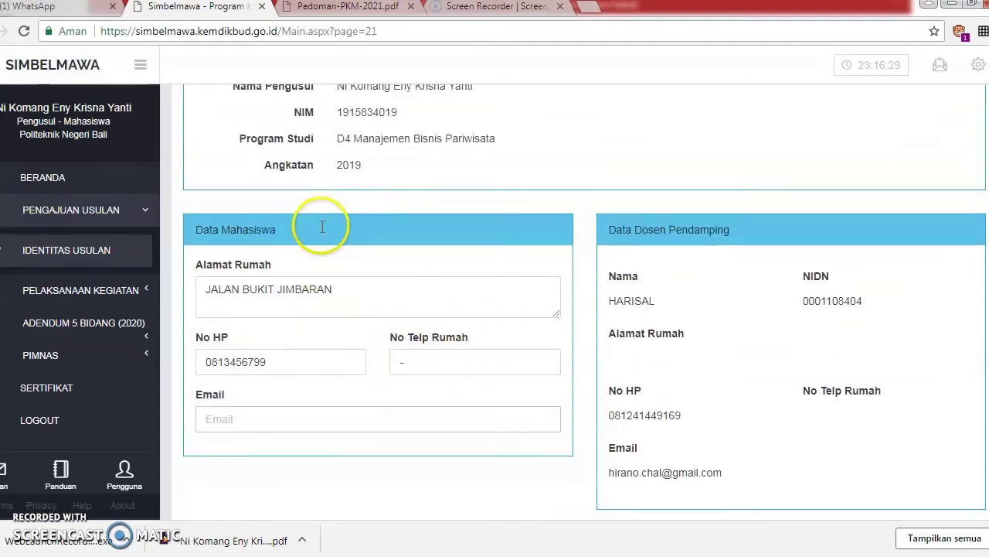
scroll(323, 232, "down", 1)
scroll(323, 231, "down", 1)
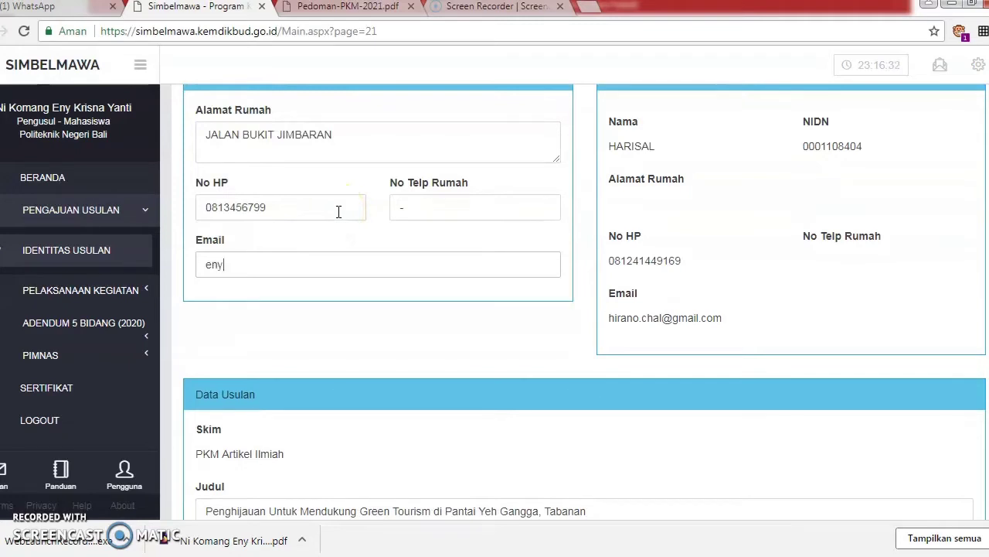
scroll(340, 207, "up", 3)
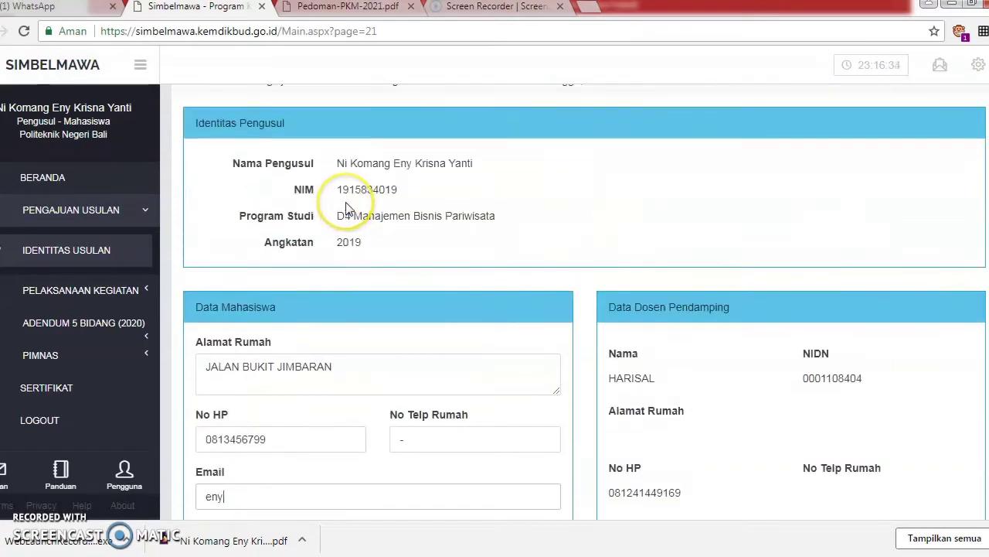
scroll(346, 208, "down", 1)
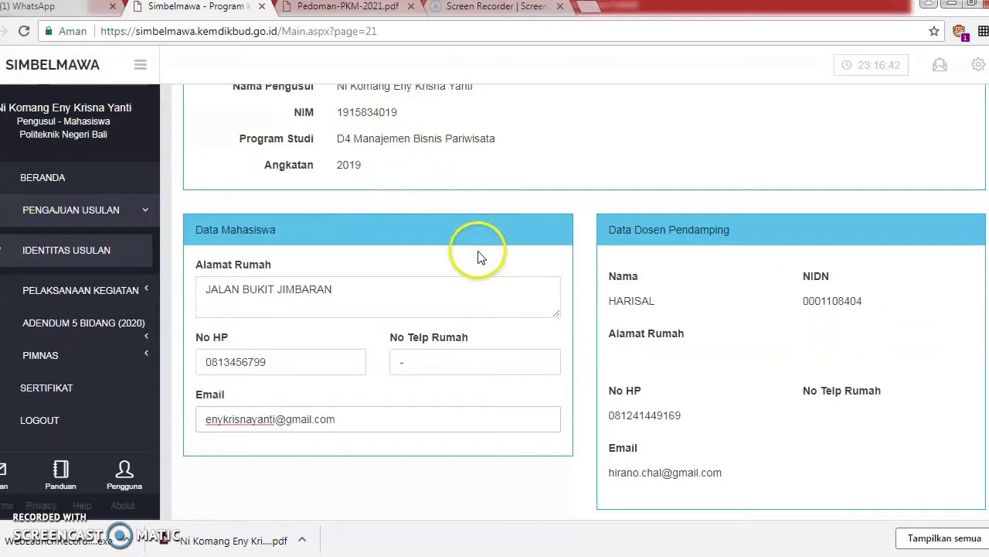
- Set Dana Sumber Lain to Rp0 and enter "-" as its Sumber under Data Usulan
scroll(478, 258, "down", 1)
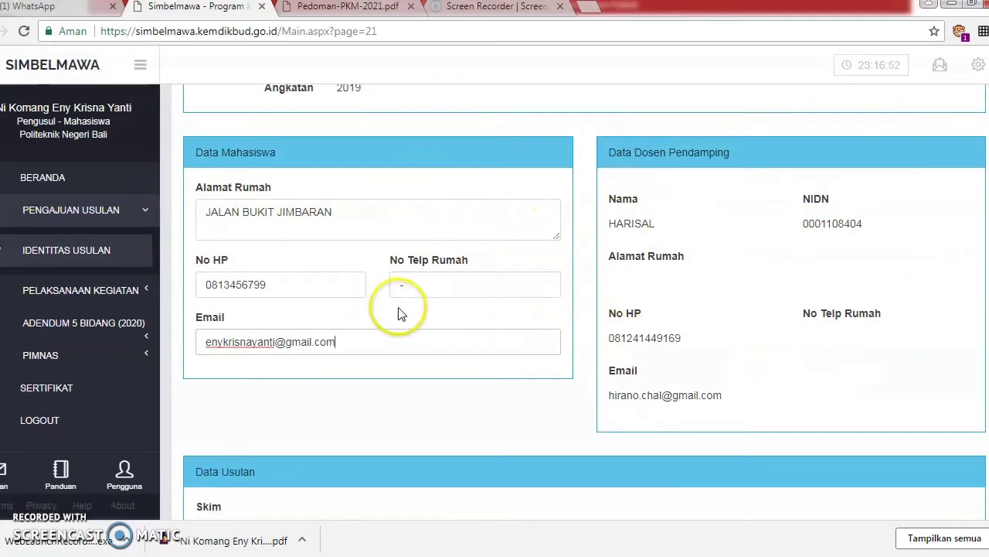
scroll(402, 311, "down", 3)
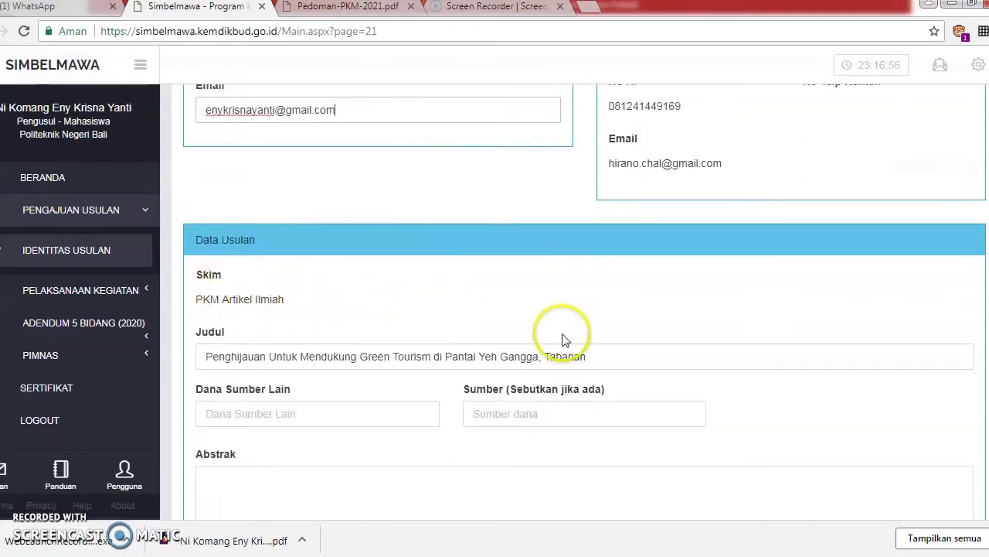
left_click(606, 357)
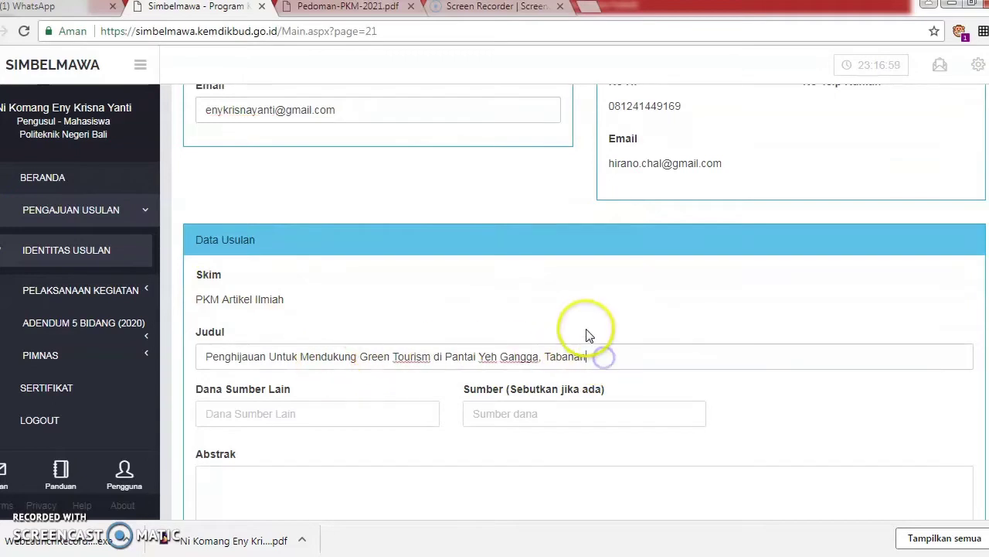
scroll(587, 324, "down", 2)
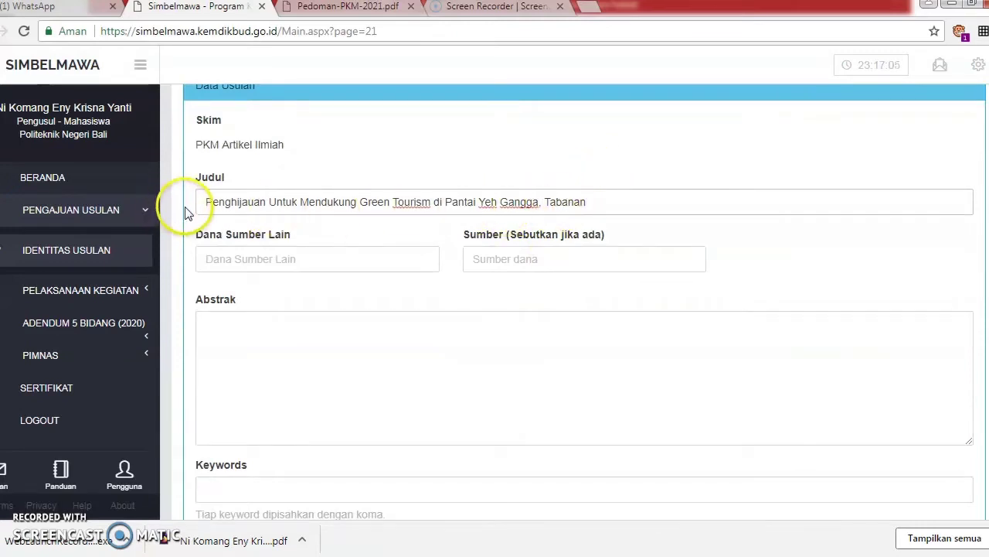
left_click(583, 204)
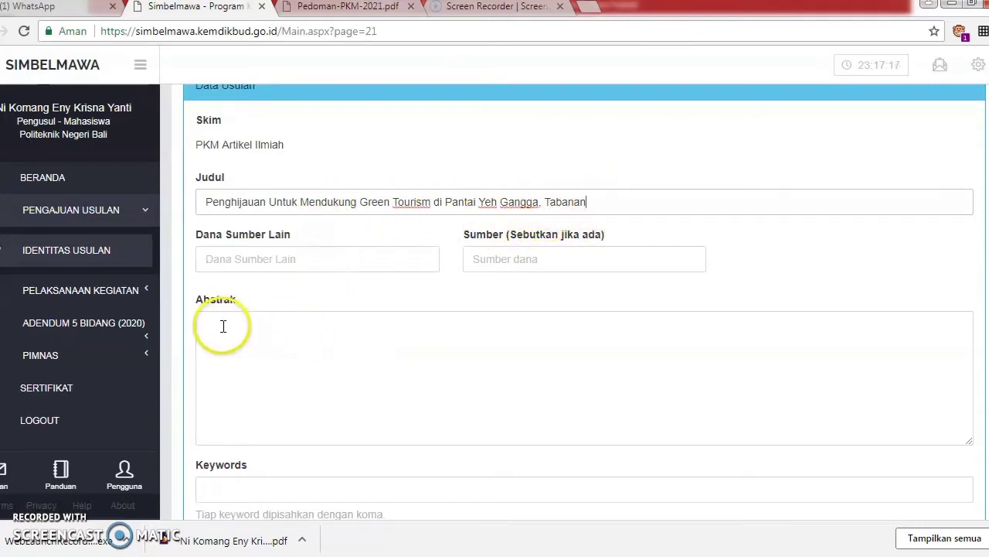
left_click(255, 260)
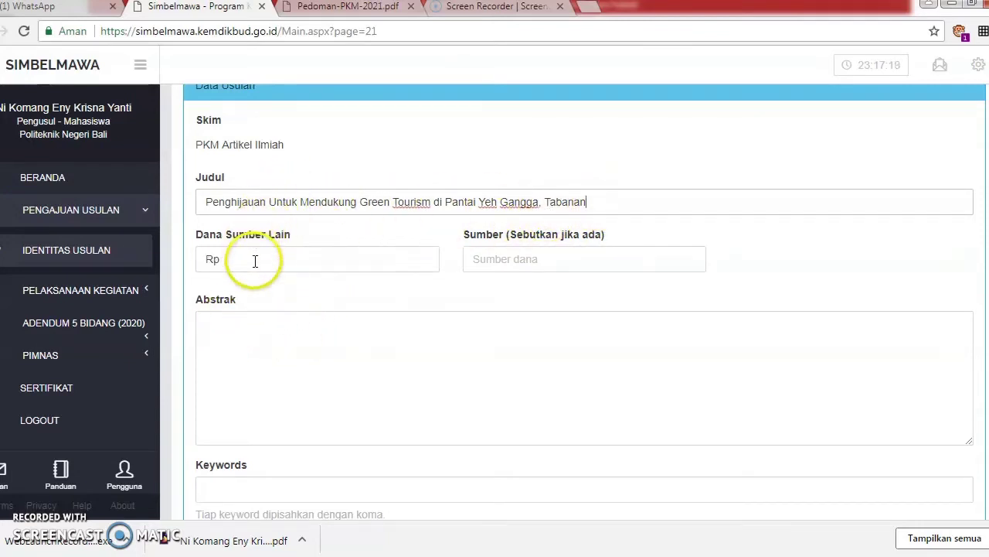
scroll(291, 254, "up", 1)
scroll(291, 253, "down", 1)
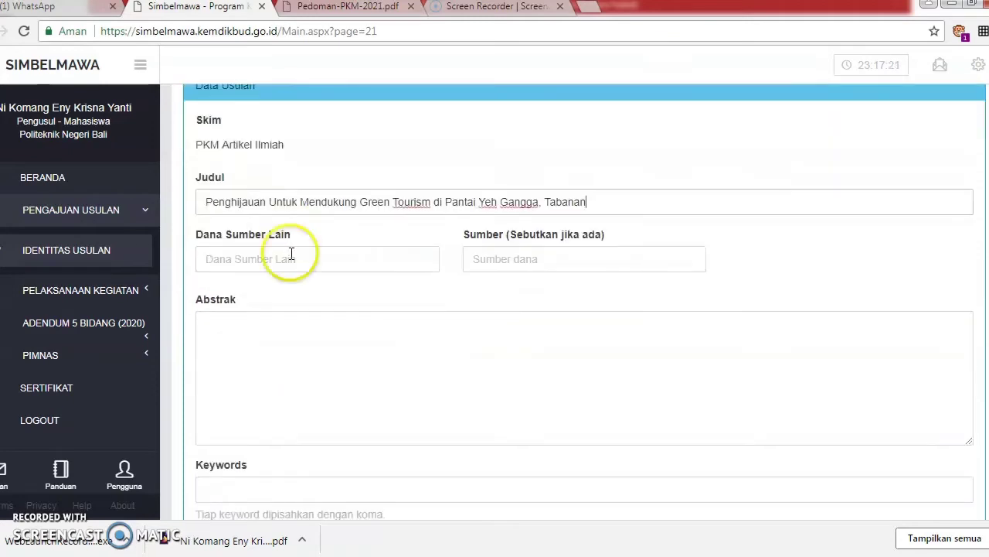
left_click(292, 256)
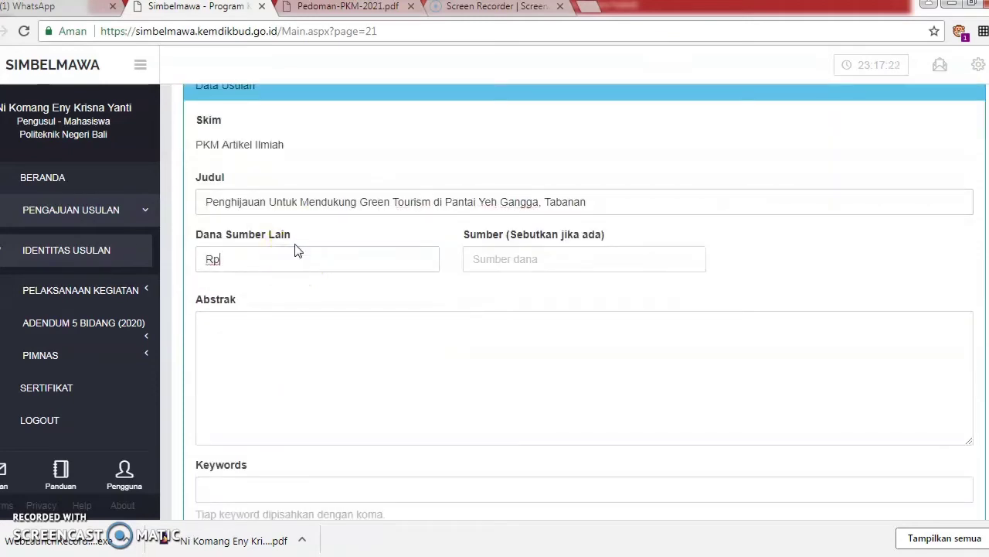
type("-")
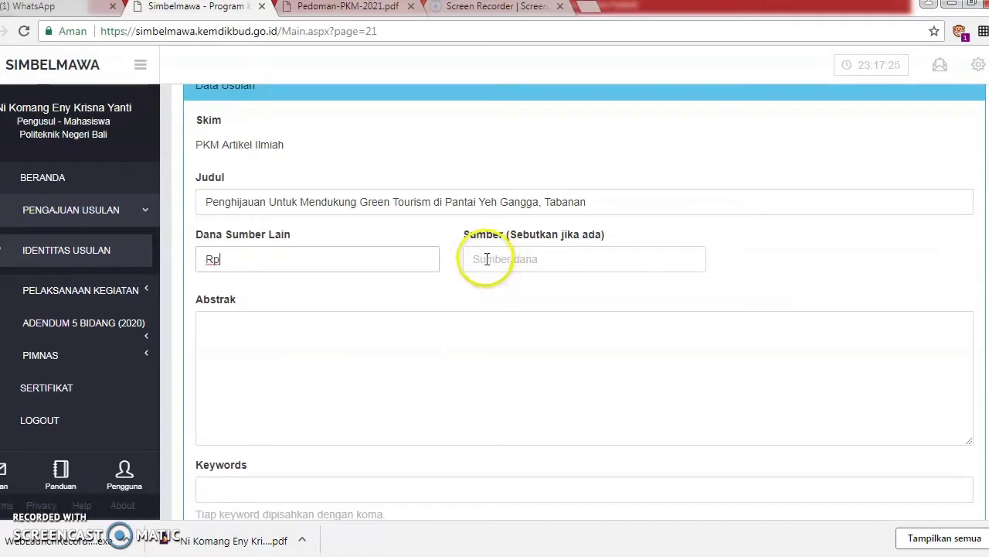
left_click(487, 259)
type("-")
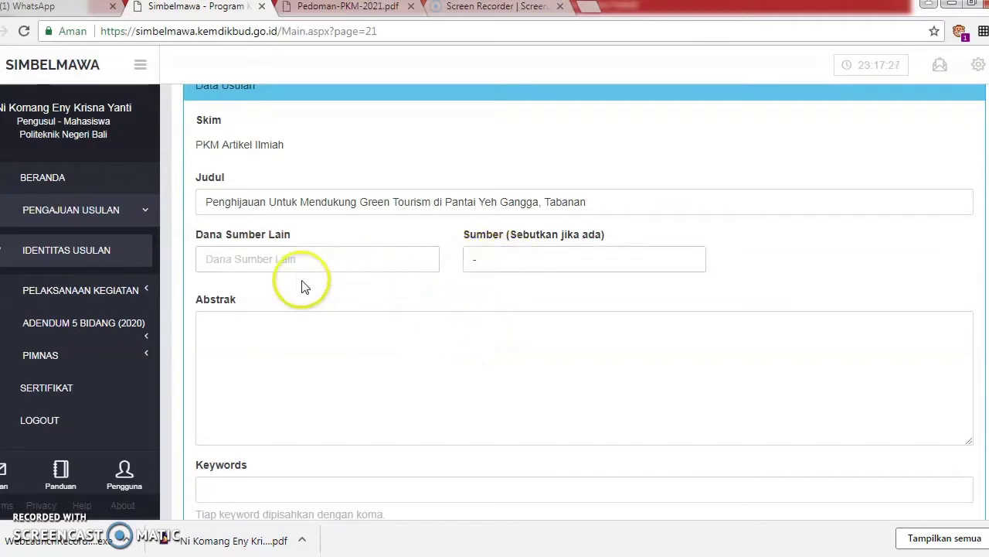
left_click(310, 259)
type("0")
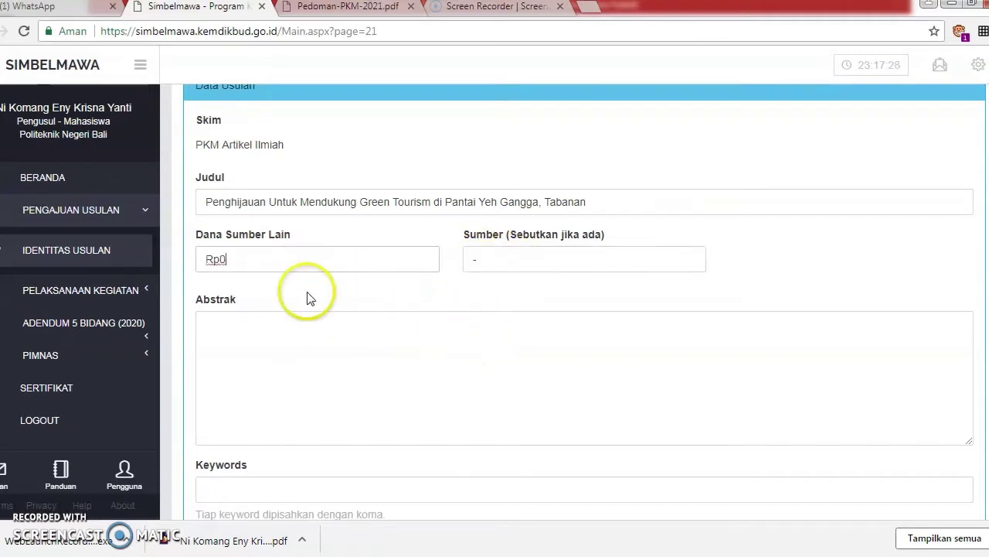
- Enter "coba abstrak" as the proposal's Abstrak under Data Usulan
left_click(312, 334)
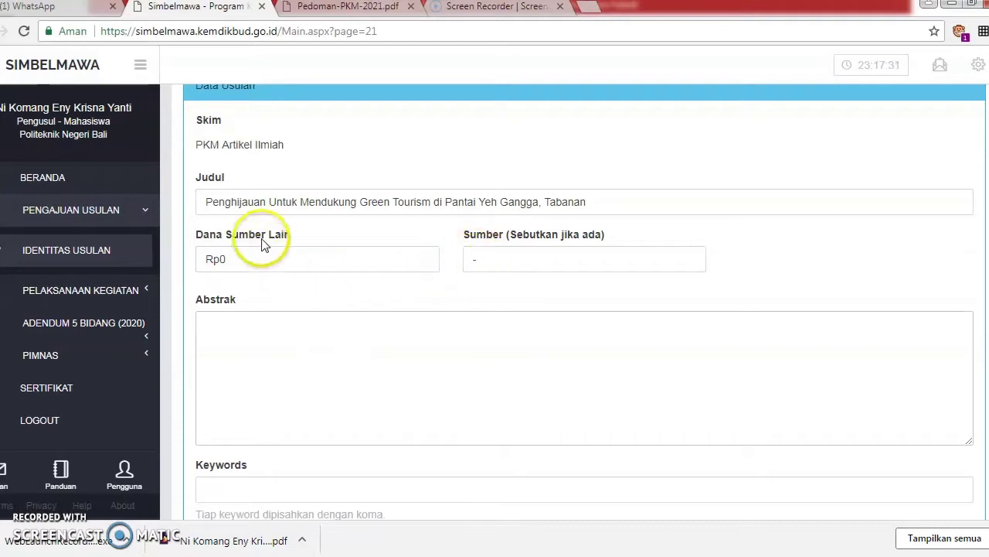
scroll(329, 246, "up", 1)
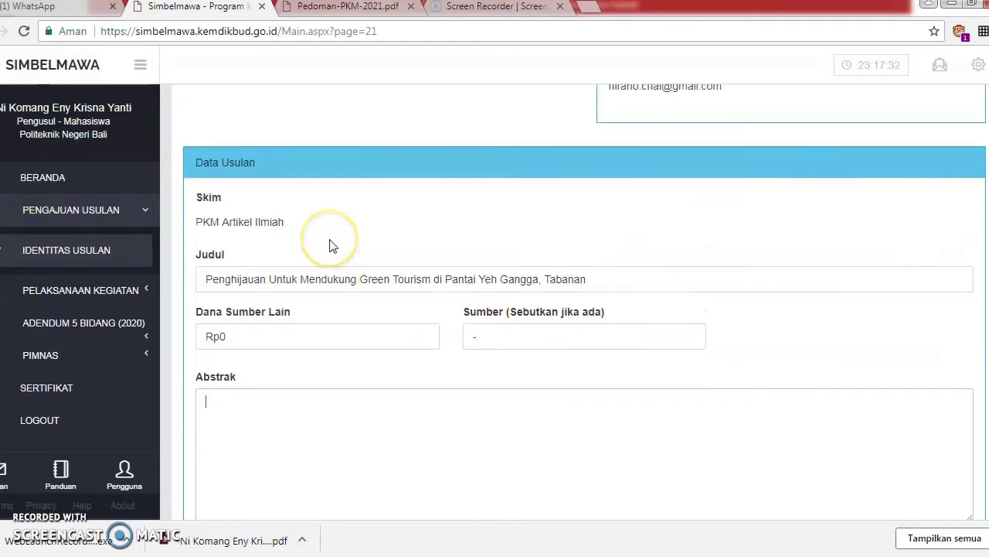
scroll(329, 246, "up", 1)
scroll(331, 236, "down", 3)
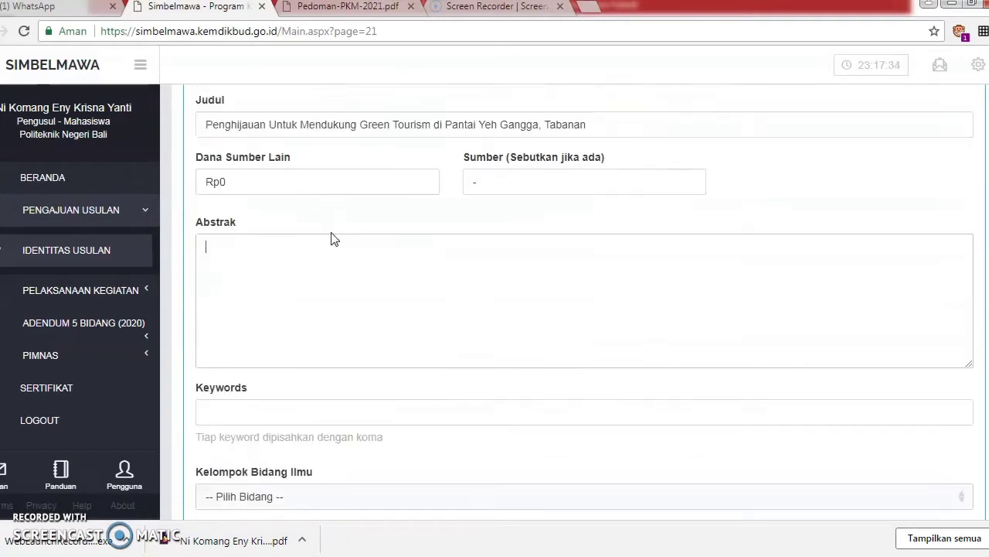
scroll(333, 238, "up", 8)
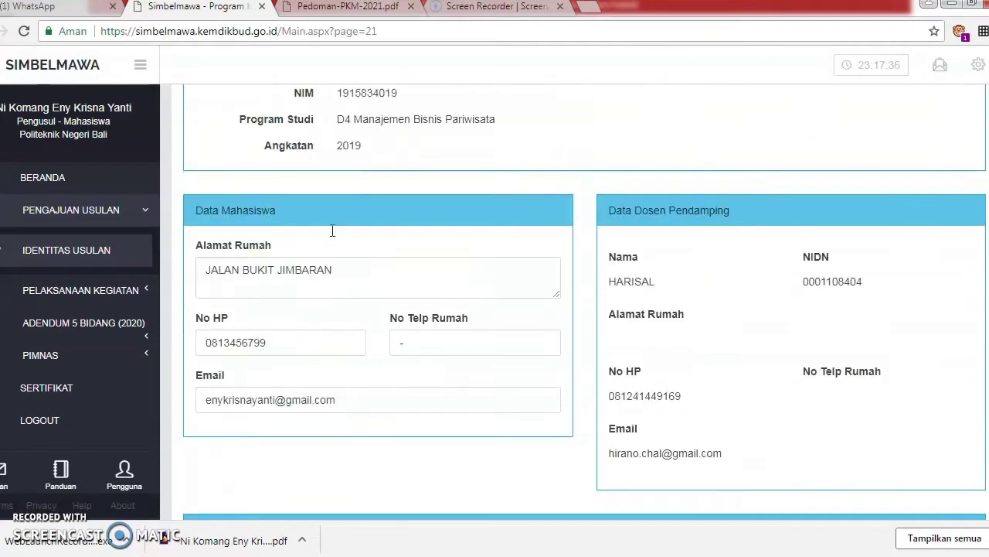
scroll(331, 236, "down", 7)
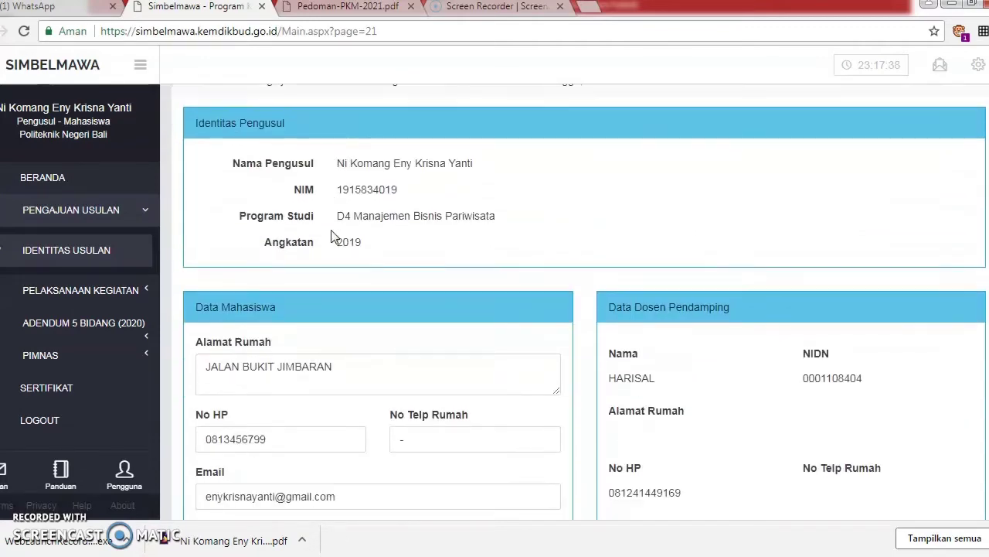
scroll(333, 238, "down", 2)
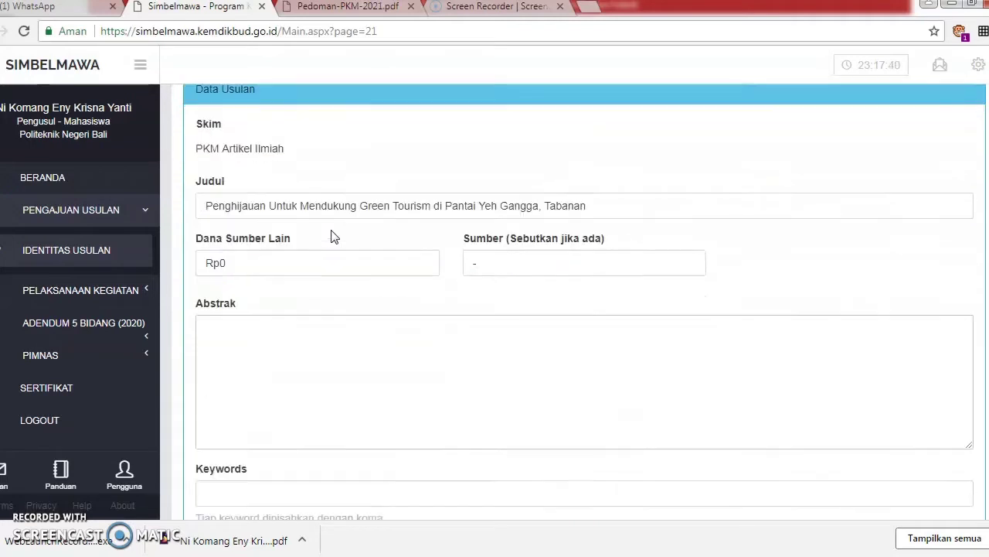
left_click(330, 237)
scroll(332, 237, "up", 2)
scroll(334, 237, "up", 2)
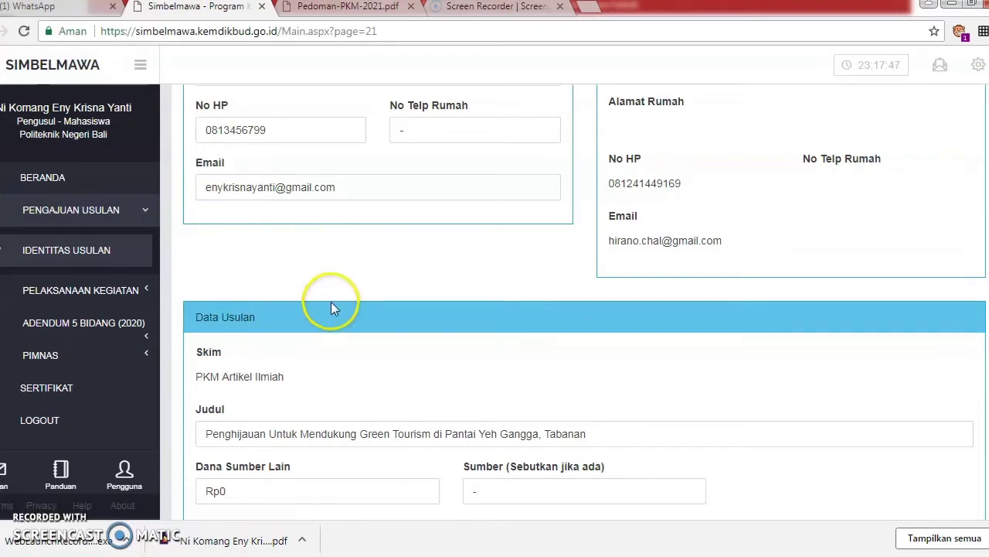
scroll(330, 298, "down", 3)
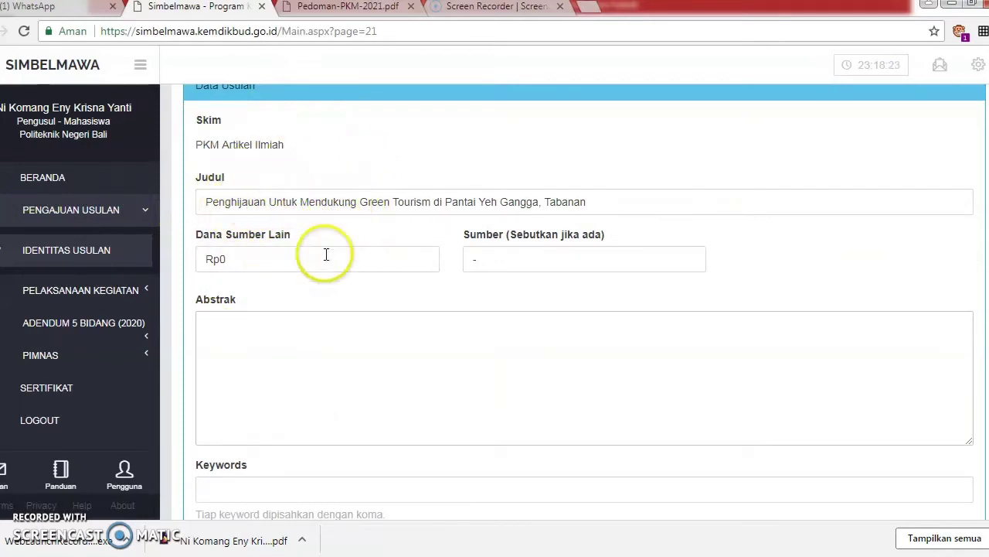
left_click(255, 330)
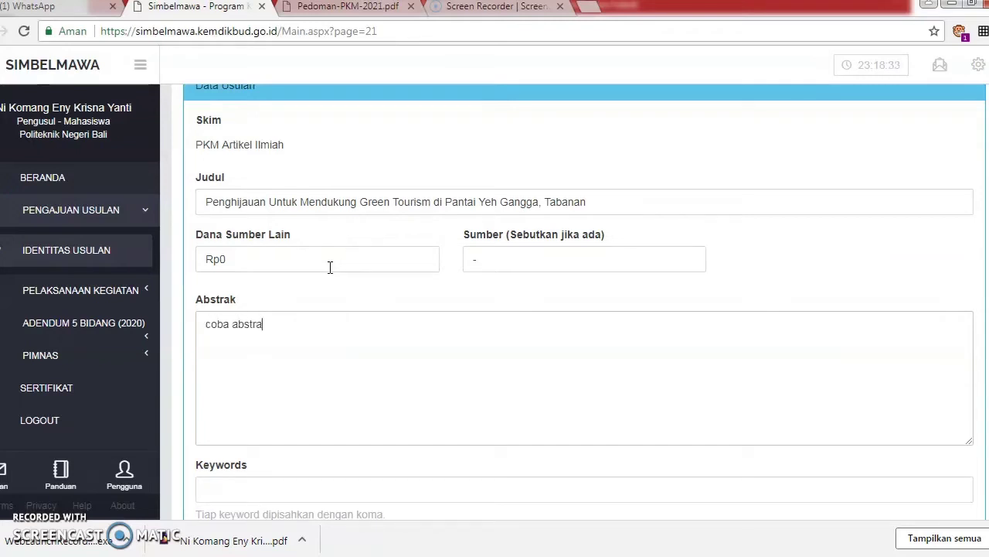
- Enter the keywords "penghijauan, green tourism" for the proposal, based on its title
scroll(343, 309, "down", 3)
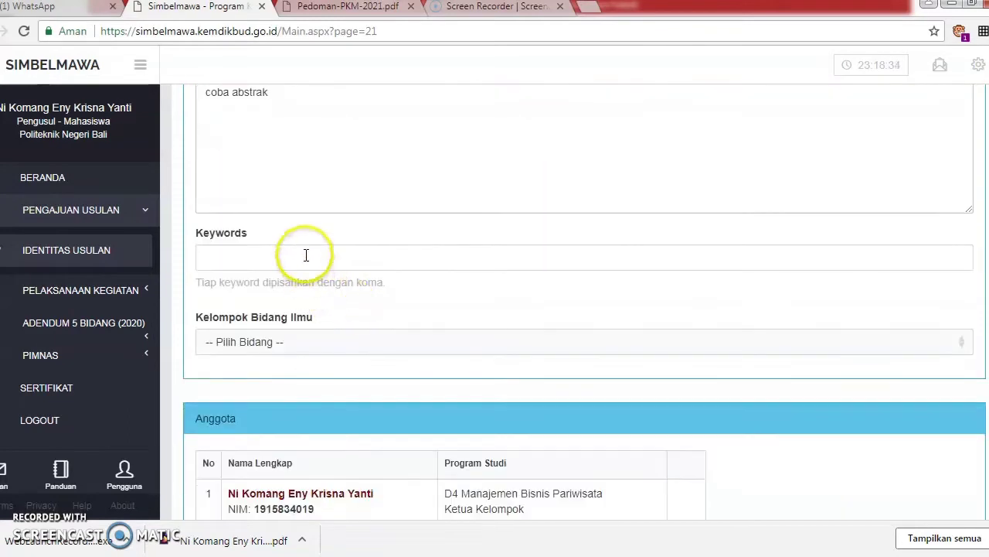
left_click(306, 256)
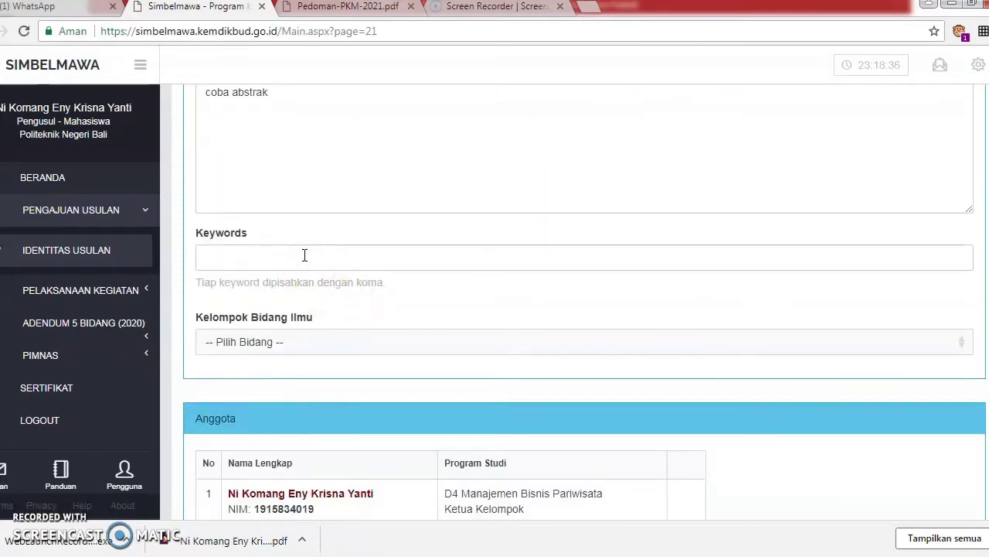
type("ye")
scroll(305, 256, "up", 8)
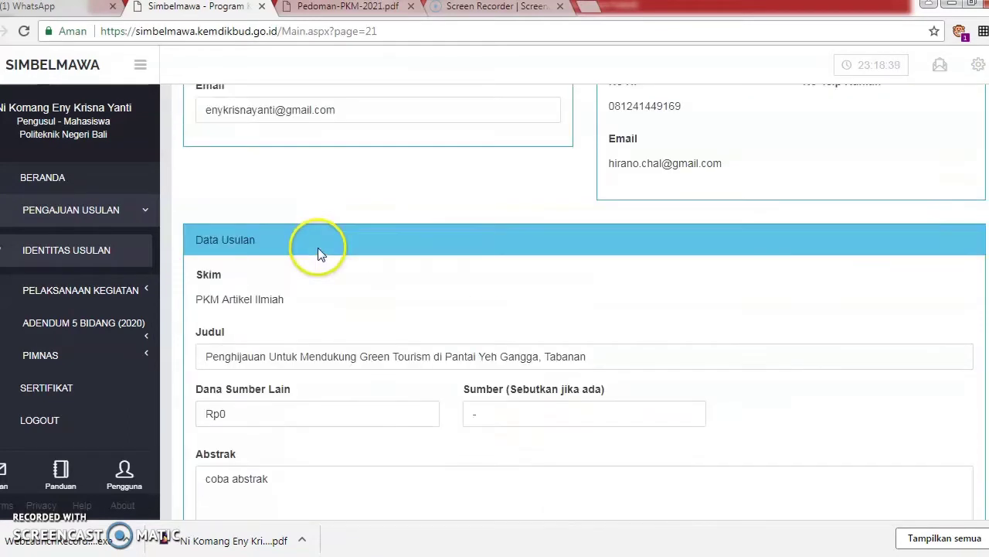
scroll(320, 256, "up", 3)
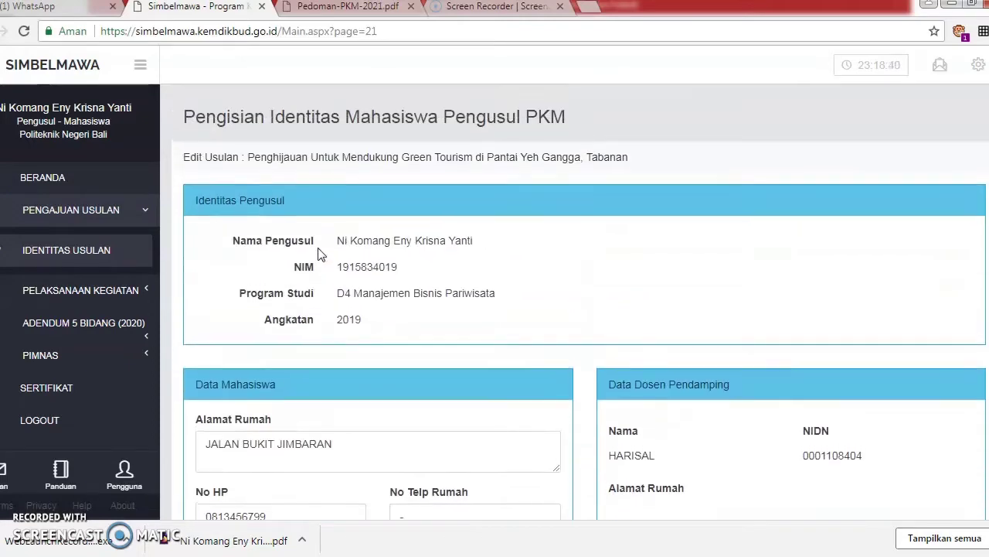
scroll(320, 252, "down", 11)
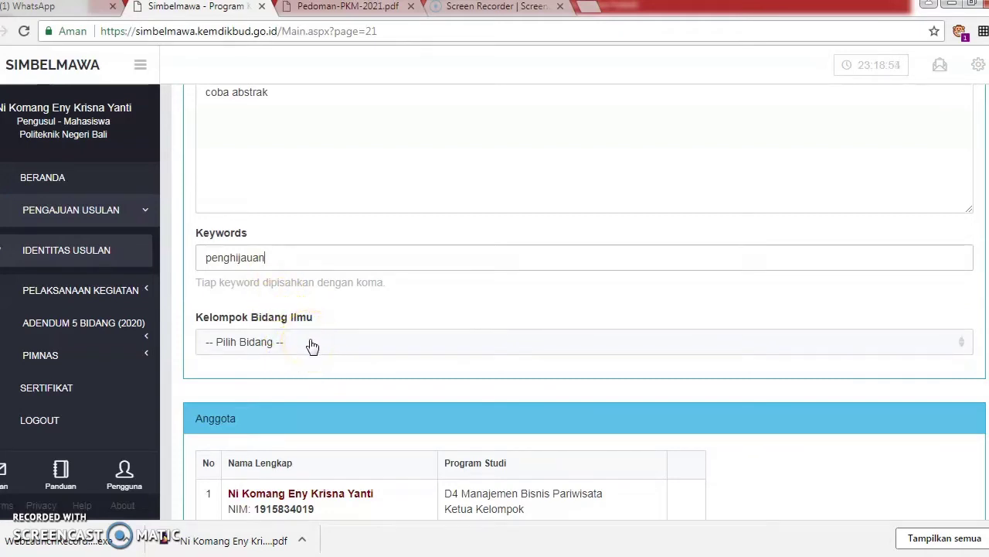
left_click(282, 258)
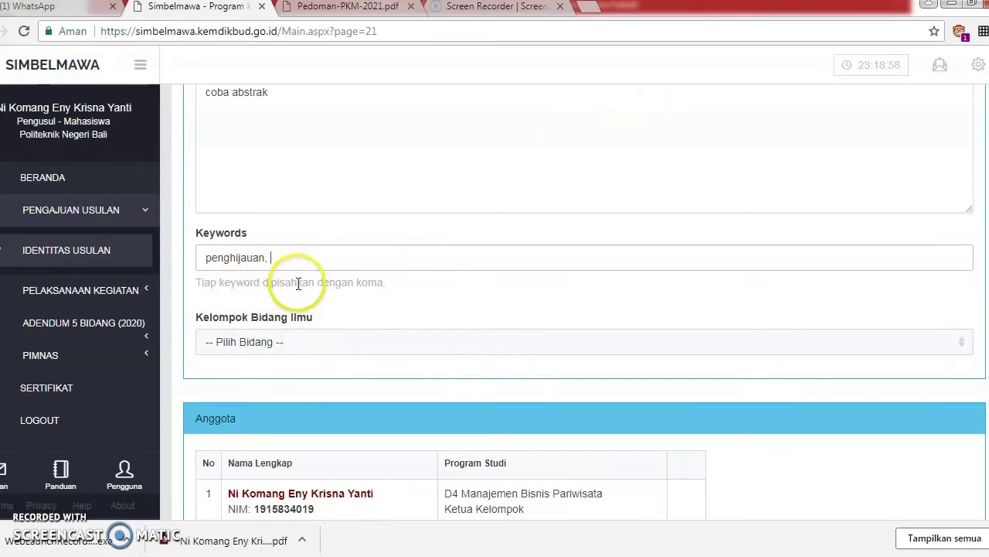
scroll(356, 199, "up", 10)
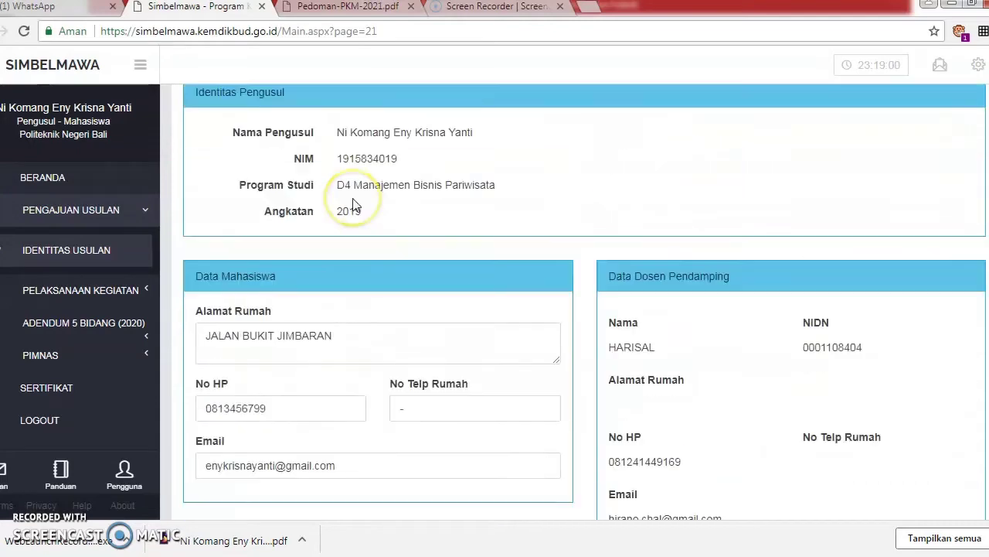
scroll(352, 201, "down", 10)
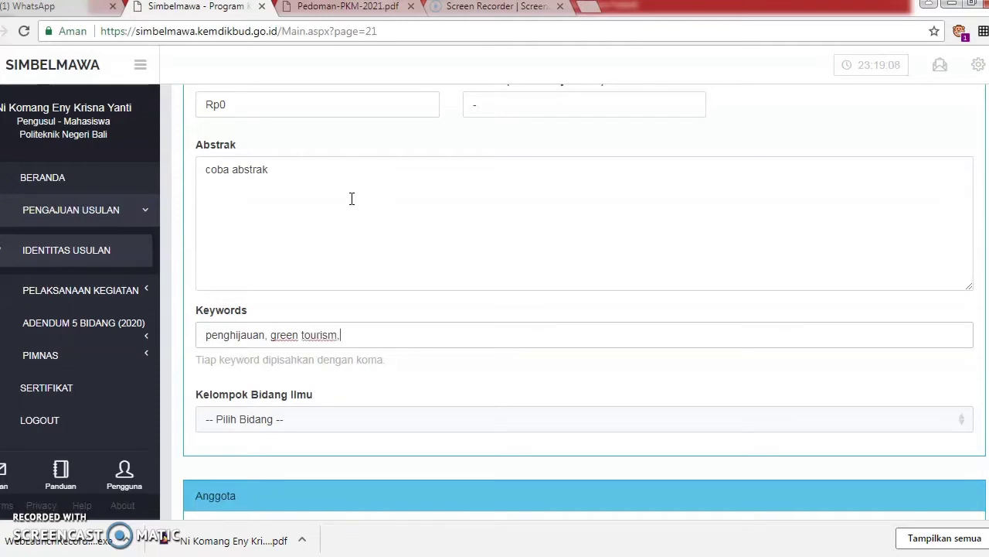
left_click(451, 291)
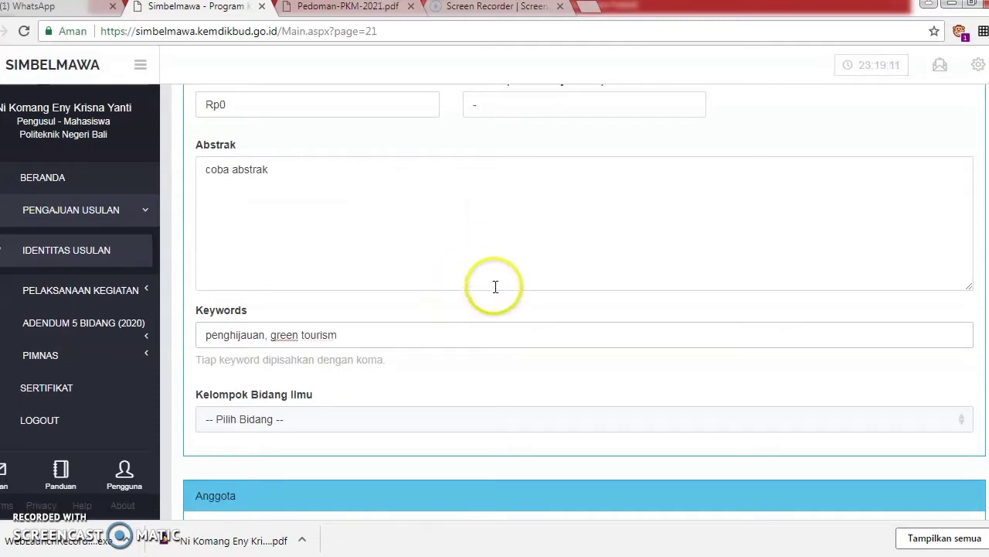
- Set Kelompok Bidang Ilmu to Humaniora (Agama, Bahasa, Budaya, Filsafat, Hukum, Sastra, Seni)
scroll(483, 290, "down", 1)
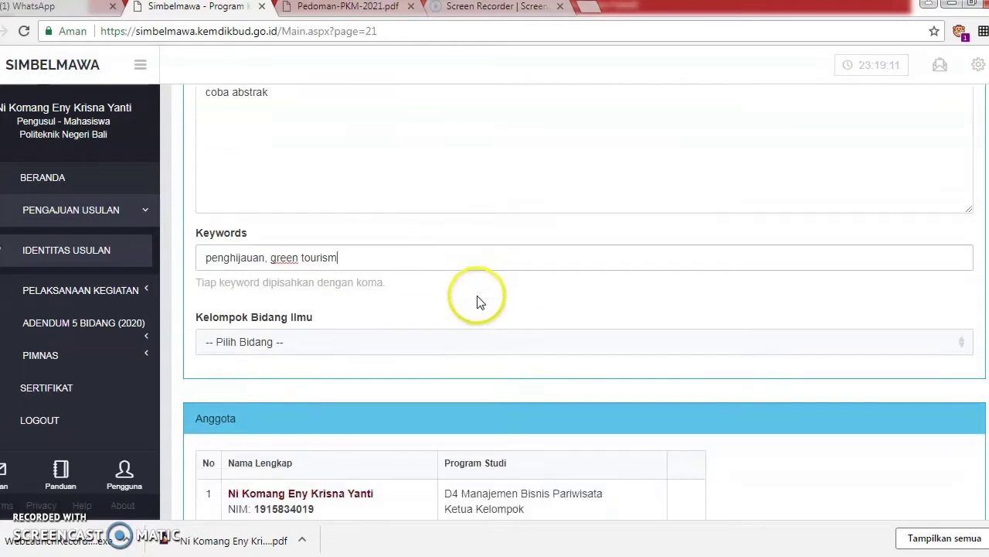
left_click(320, 345)
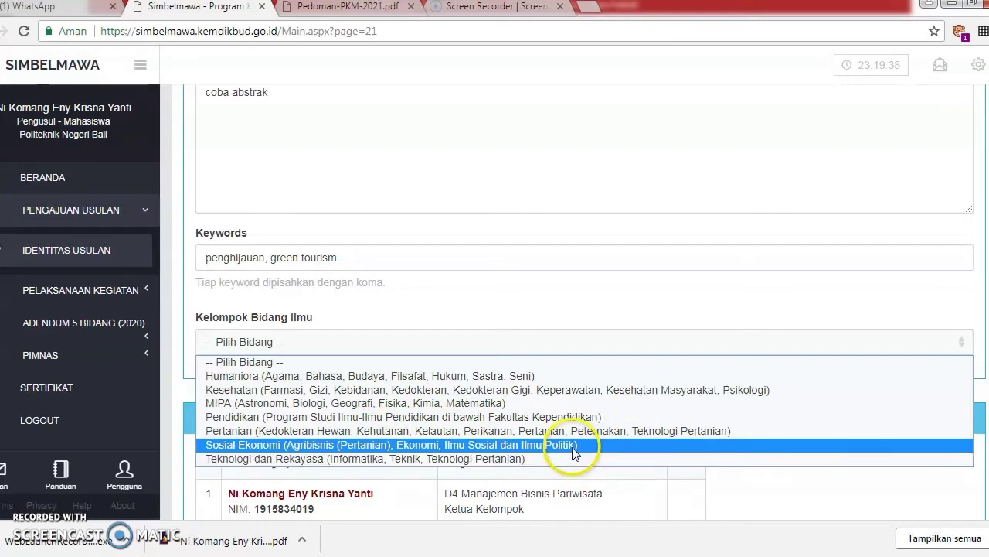
left_click(546, 377)
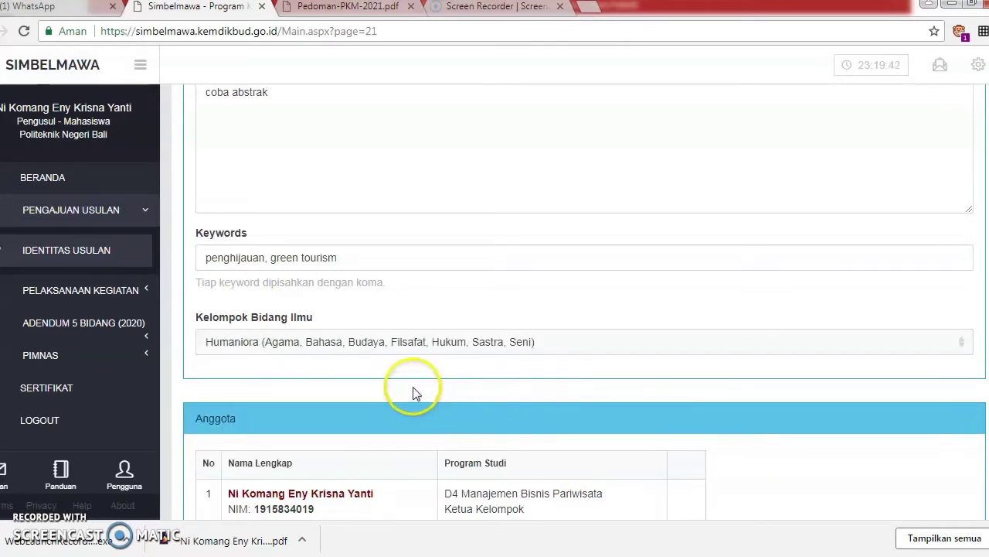
- Review the Kelompok Bidang Ilmu options and keep Humaniora as the selection
scroll(413, 391, "up", 13)
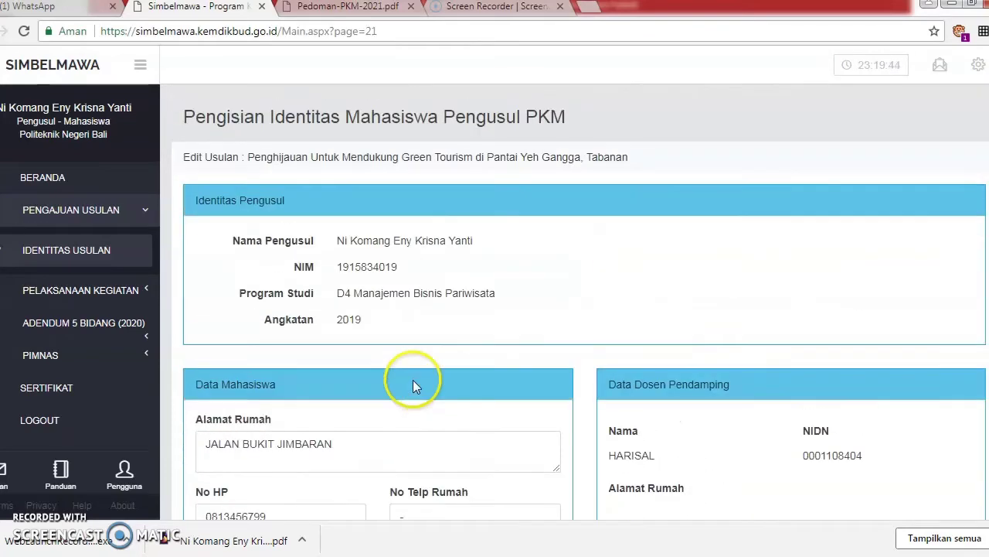
scroll(412, 378, "down", 12)
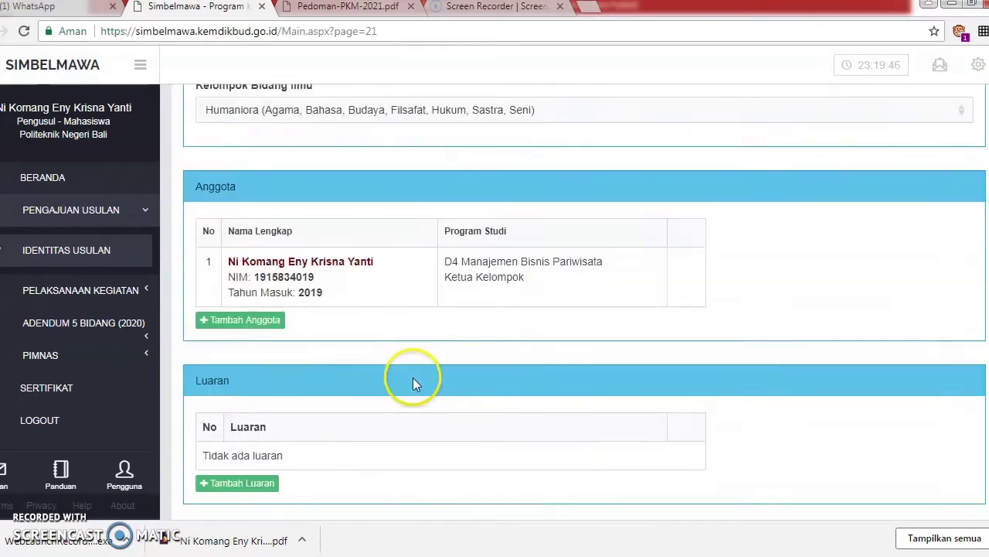
scroll(425, 306, "up", 1)
left_click(456, 188)
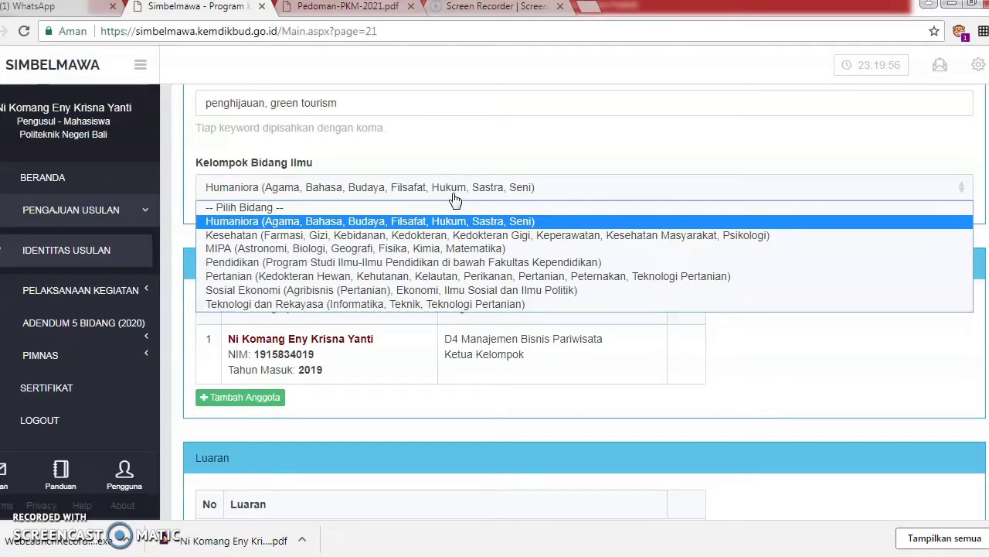
left_click(456, 221)
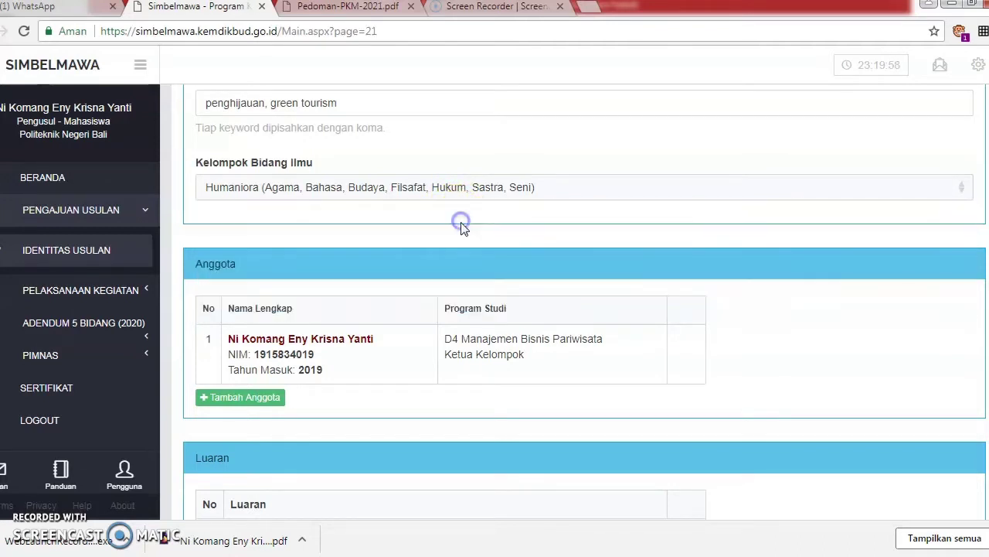
- Start adding a new team member under Anggota, ready to enter the NIM
scroll(421, 213, "down", 3)
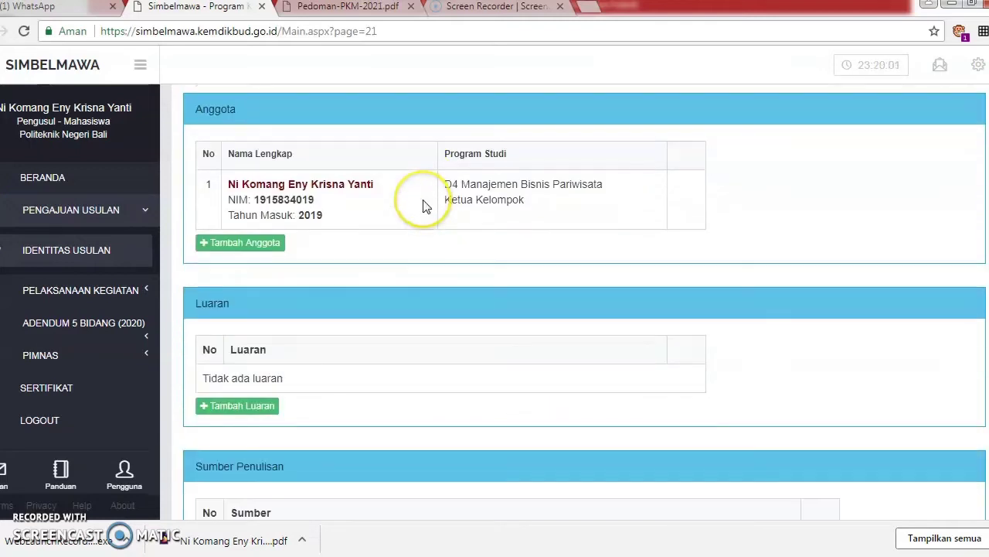
scroll(255, 184, "up", 1)
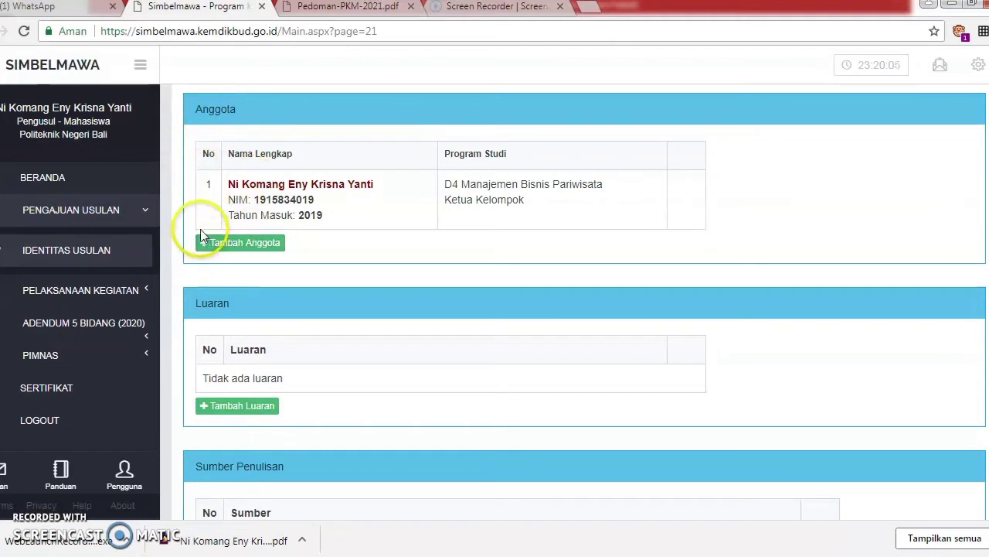
left_click(216, 242)
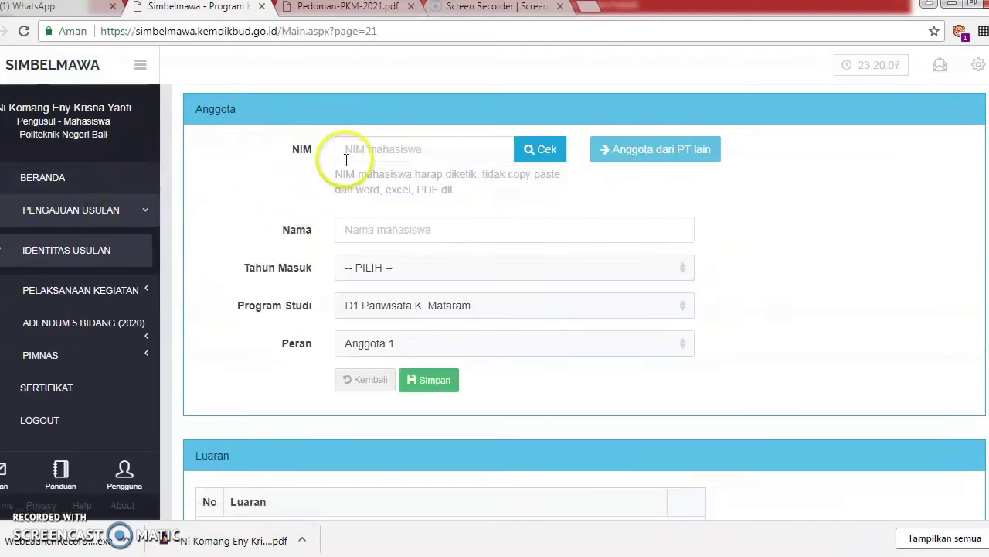
left_click(367, 152)
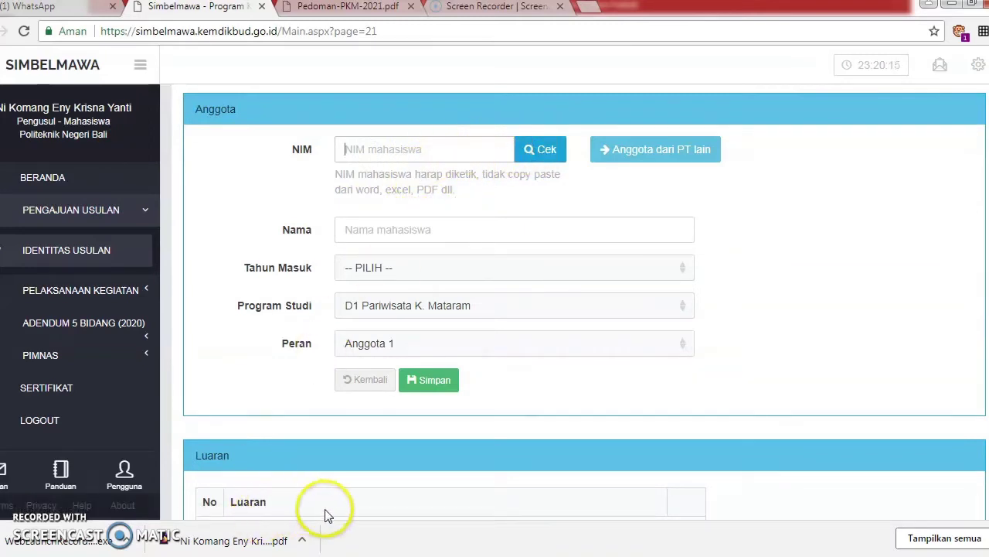
- Switch to the Excel workbook and select the NIM Ketua value of the D3 Teknik Listrik student for copying
left_click(311, 555)
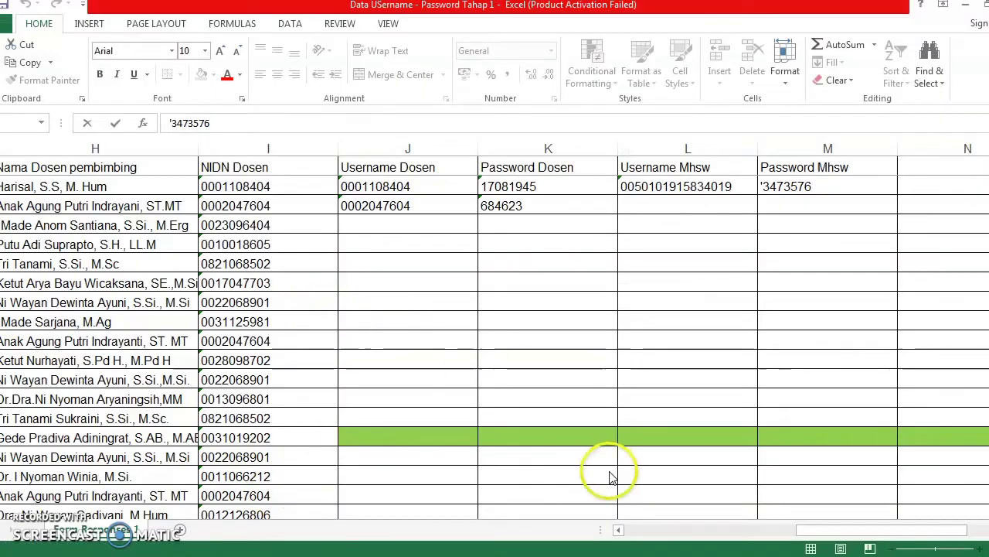
left_click_drag(822, 532, 664, 531)
left_click(319, 209)
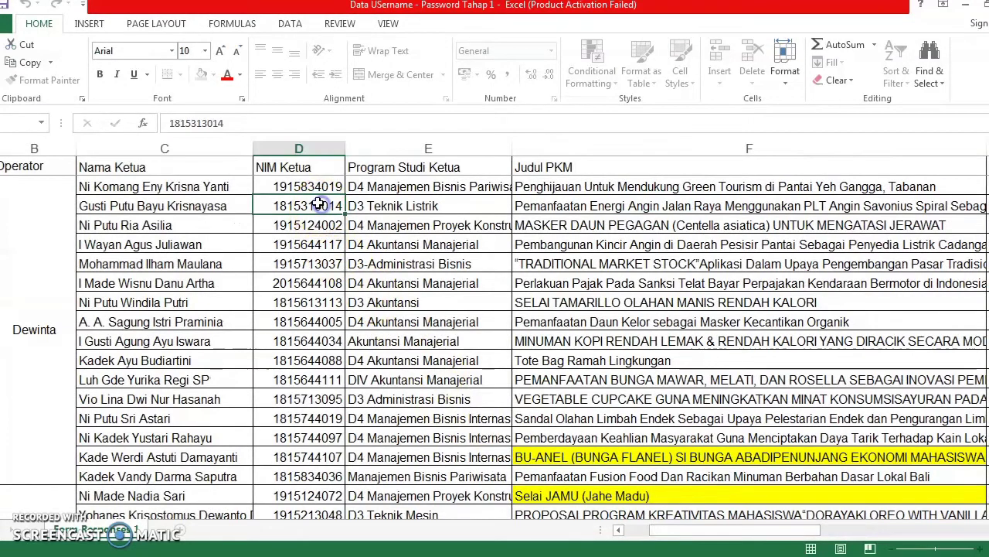
left_click(217, 124)
left_click_drag(170, 125, 168, 124)
key("ctrl+c")
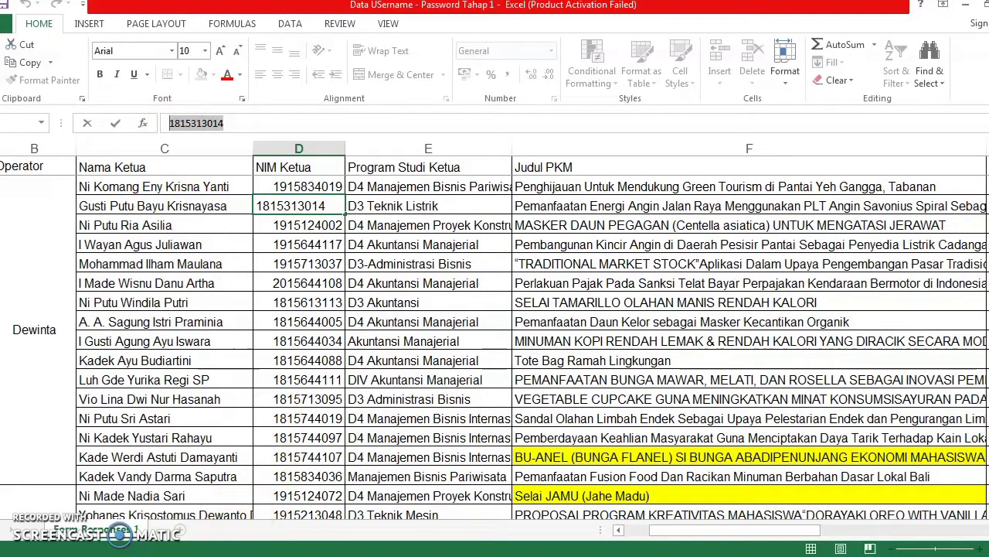
- Return to SIMBELMAWA and try to paste the student's NIM into the new member's form
key("alt+Tab")
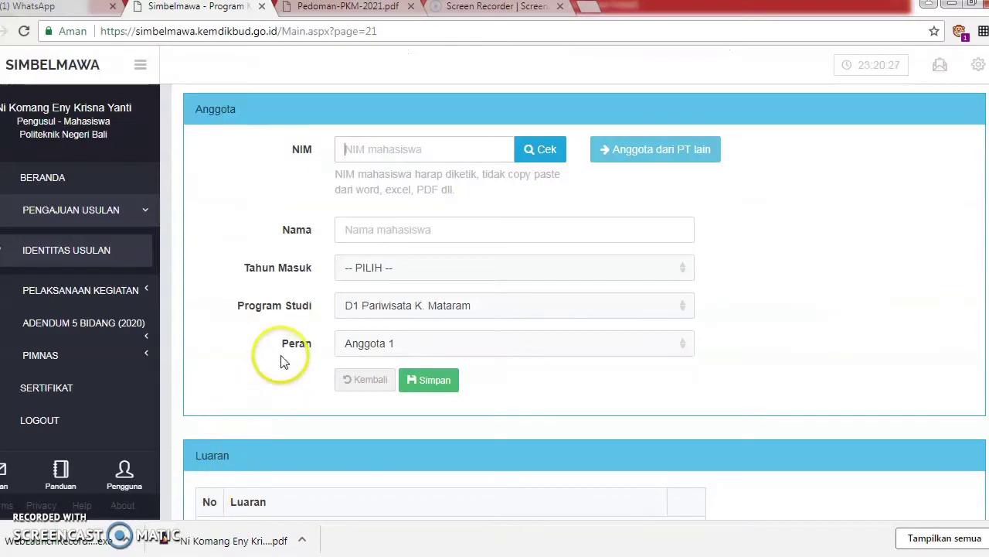
key("ctrl+v")
left_click_drag(414, 152, 376, 150)
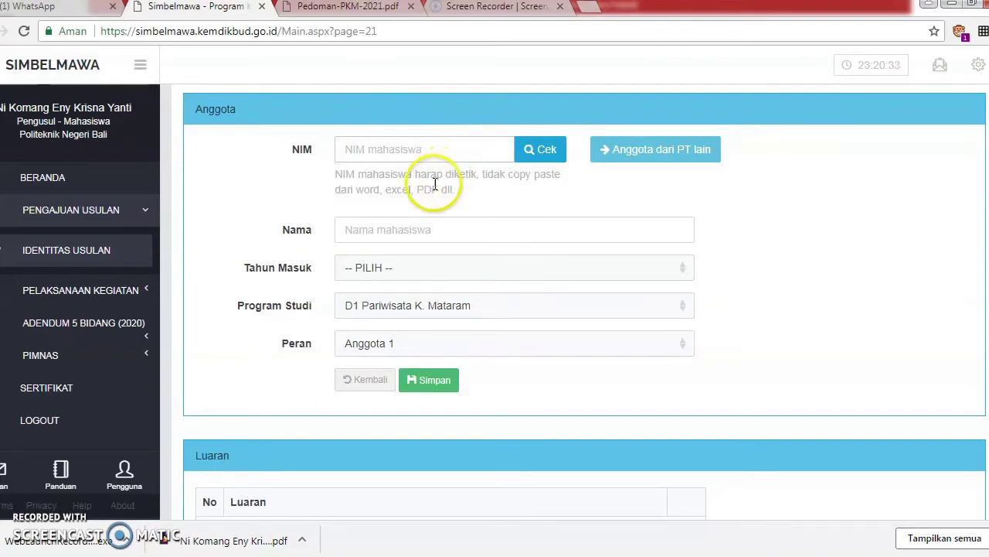
- Enter the student's NIM manually from the Excel list in the Anggota form and look up the member's data
key("alt+Tab")
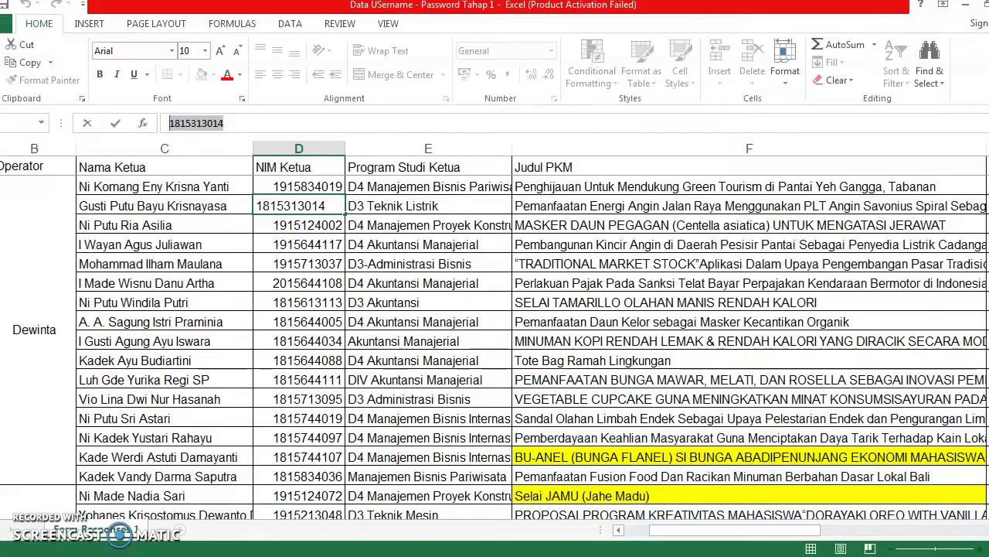
key("alt+Tab")
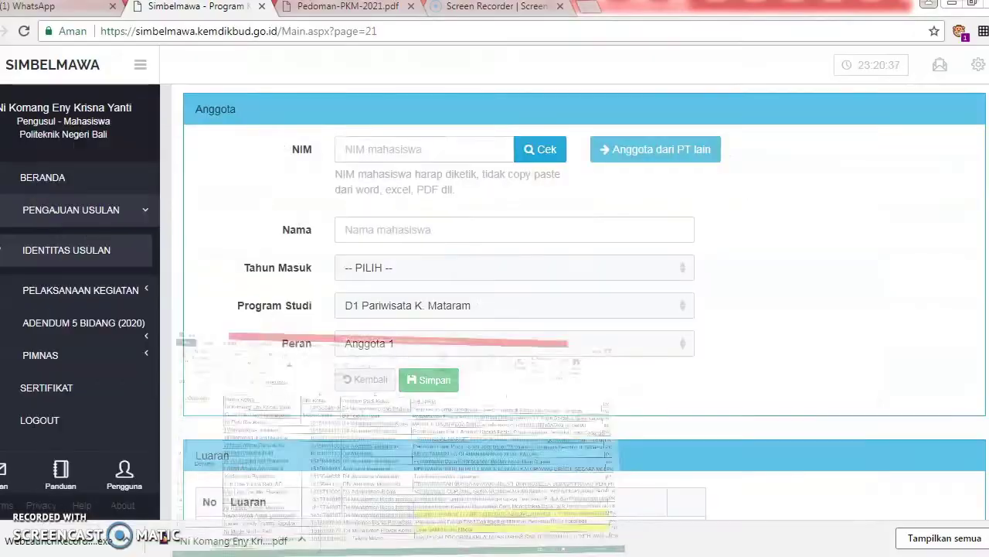
type("1815")
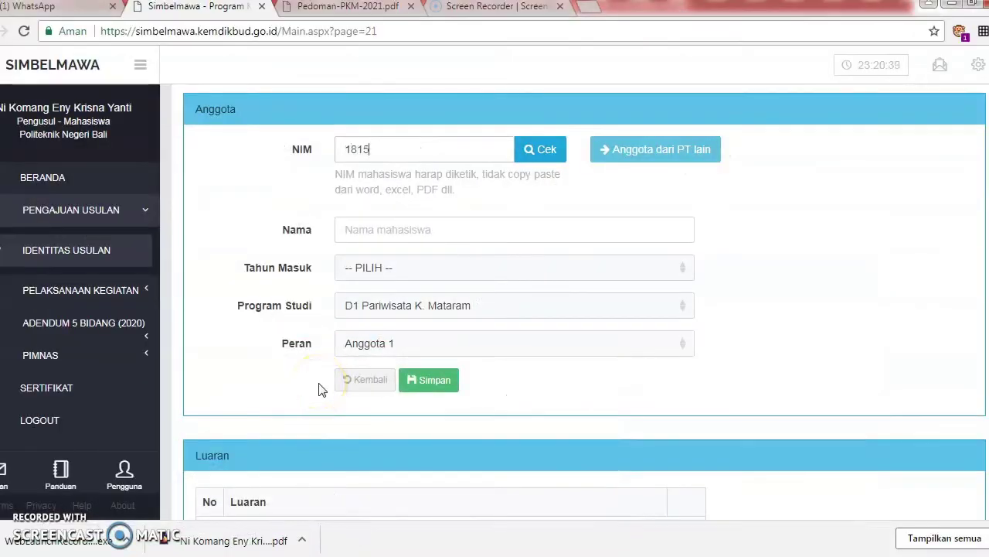
key("alt+Tab")
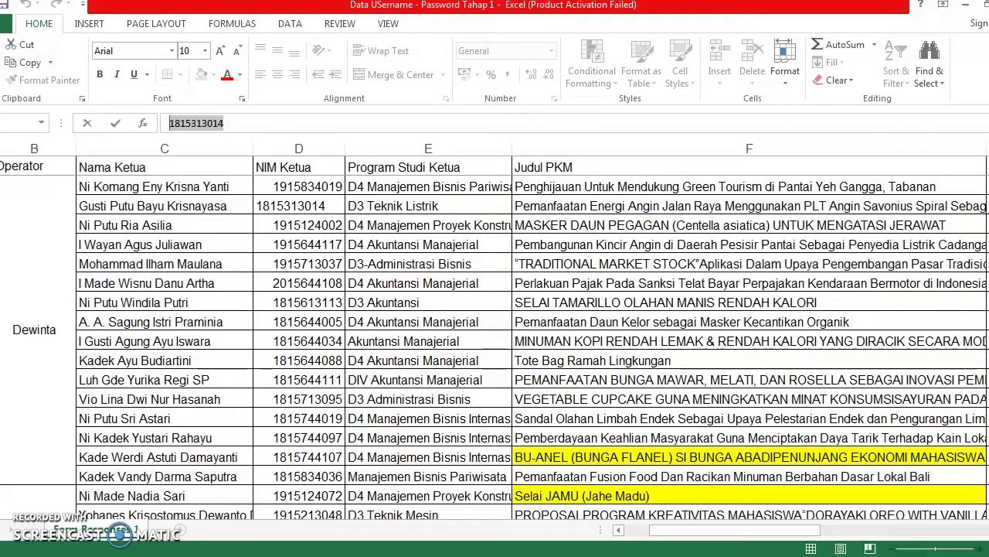
key("alt+Tab")
type("815")
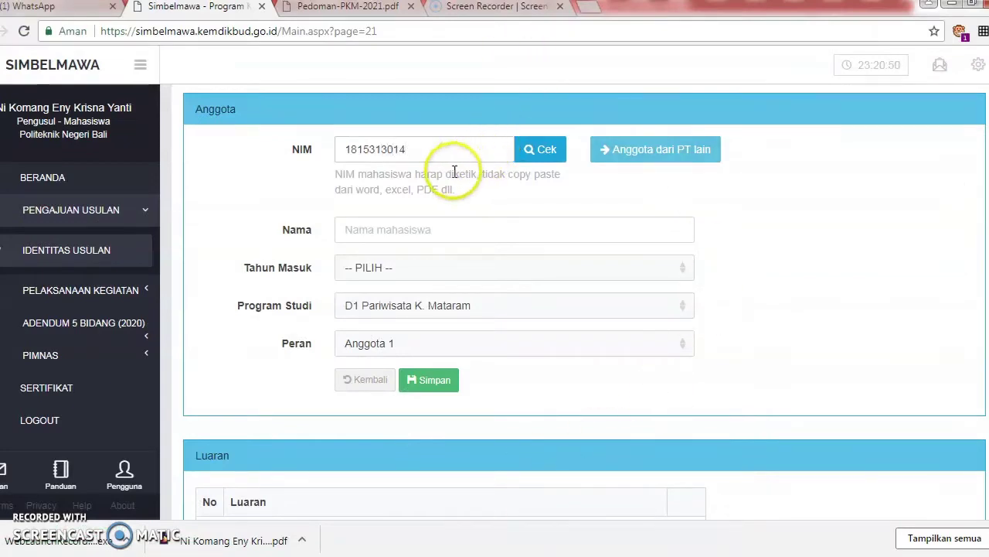
left_click(530, 161)
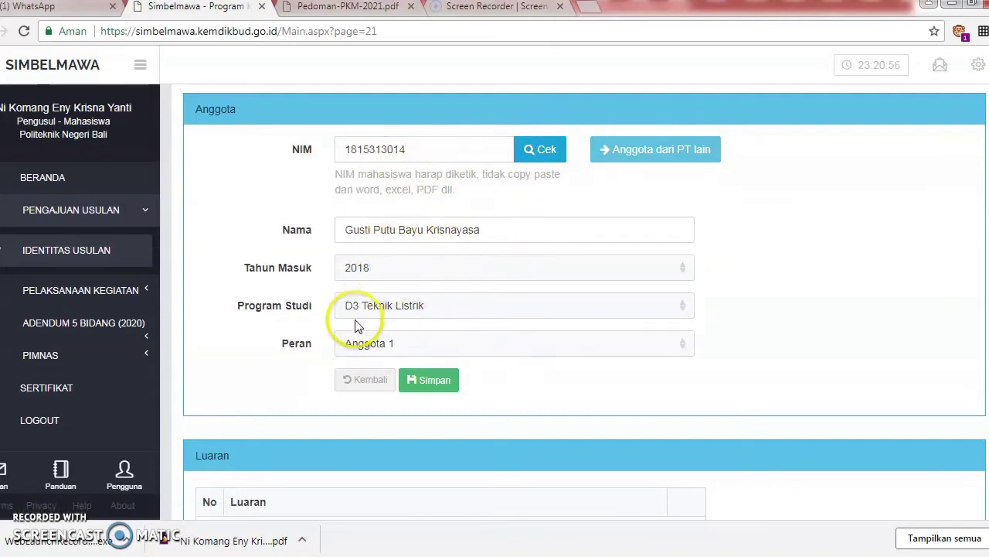
- Set the new member's Peran to Anggota 1 and save the member
left_click(402, 343)
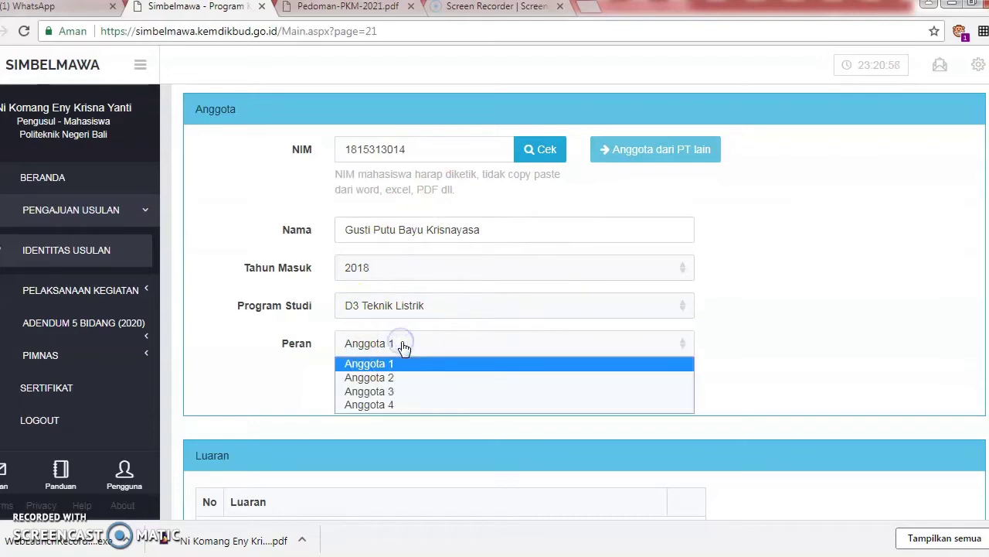
left_click(402, 363)
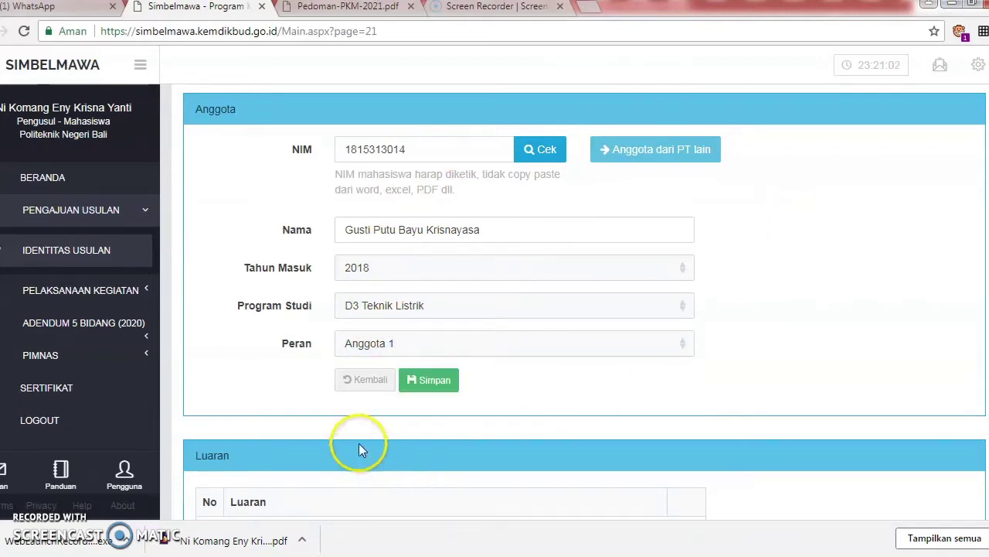
left_click(423, 382)
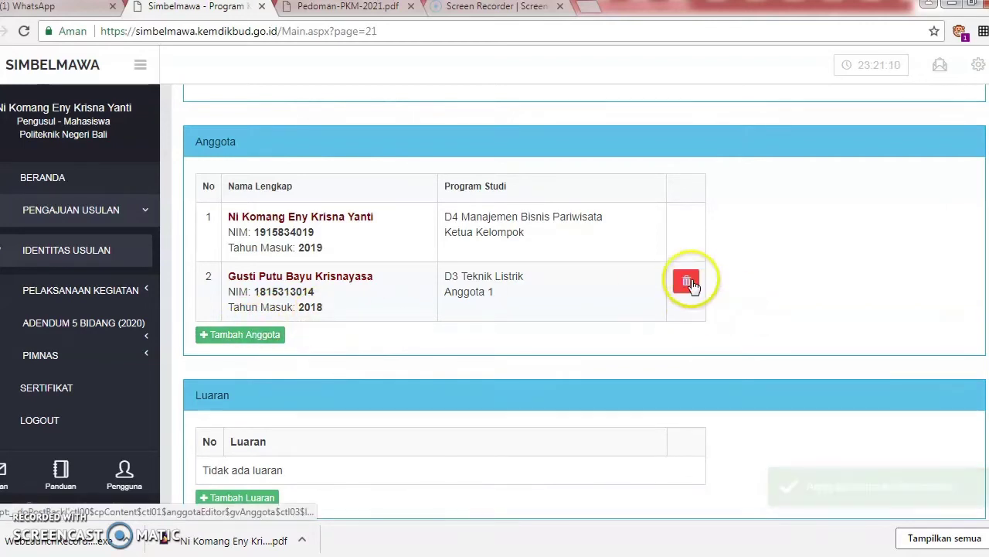
- Add a Luaran entry with Urut 1 and the text "Publikasi", and save it
scroll(622, 290, "down", 2)
scroll(622, 290, "down", 1)
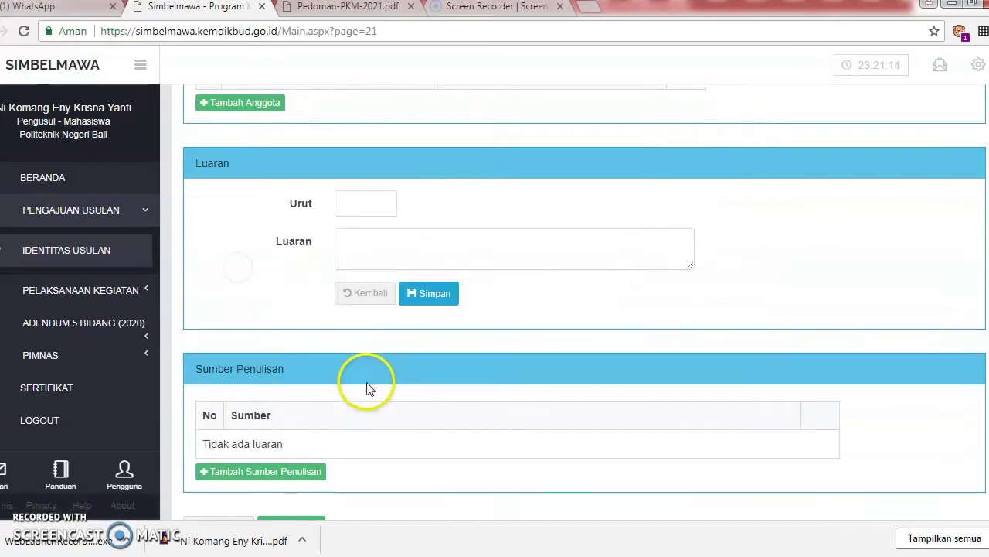
left_click(357, 205)
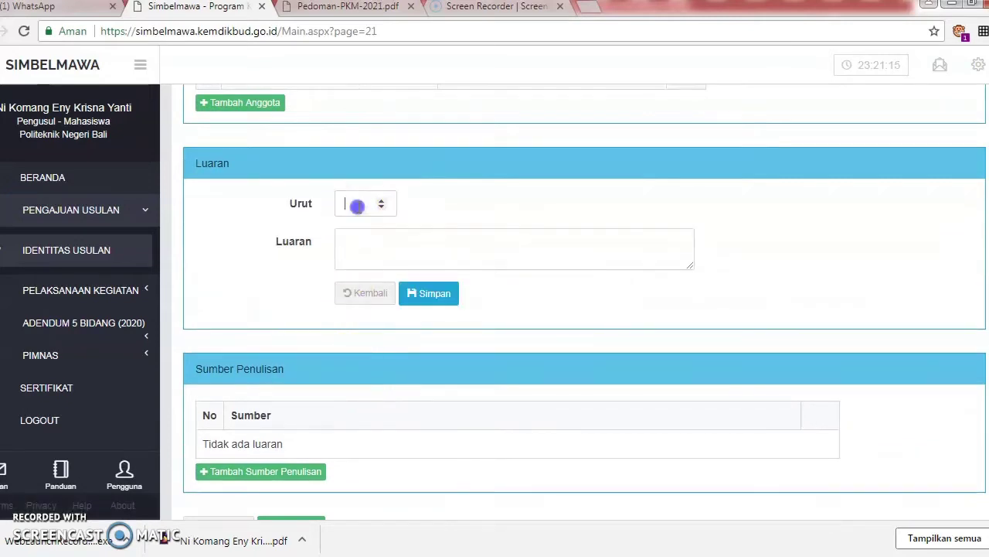
left_click(375, 249)
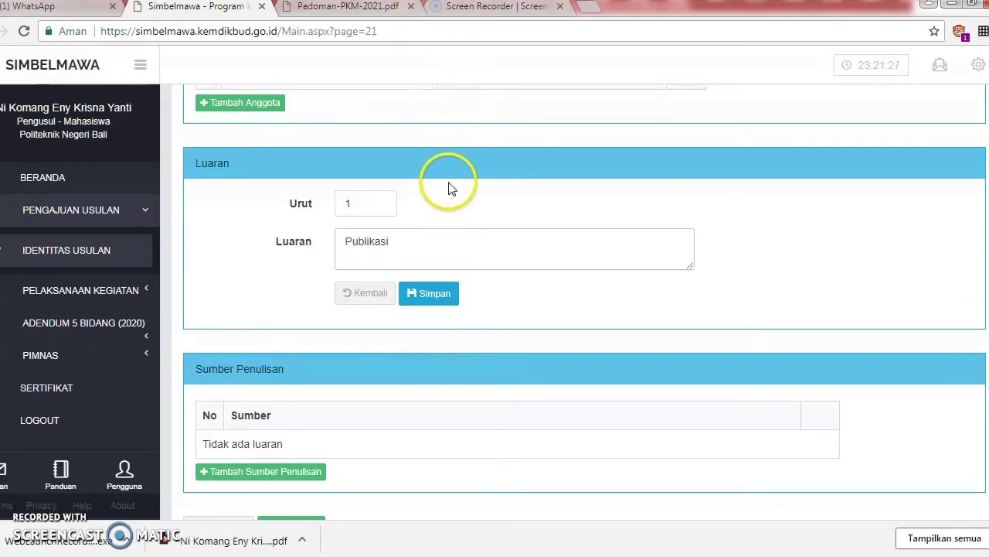
left_click(430, 294)
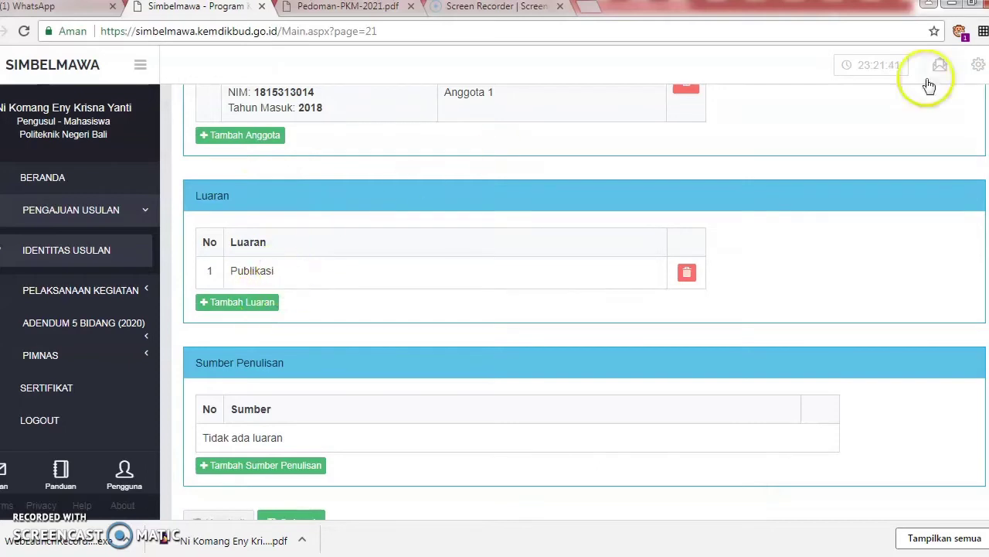
- Open a new Sumber Penulisan entry, leave it blank, and try to finish the proposal form
scroll(292, 256, "down", 2)
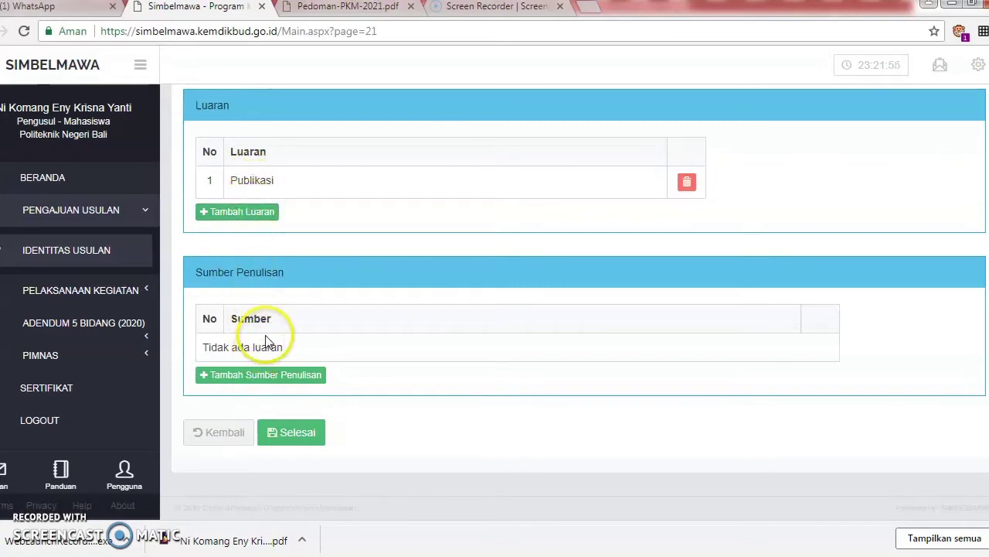
left_click(276, 376)
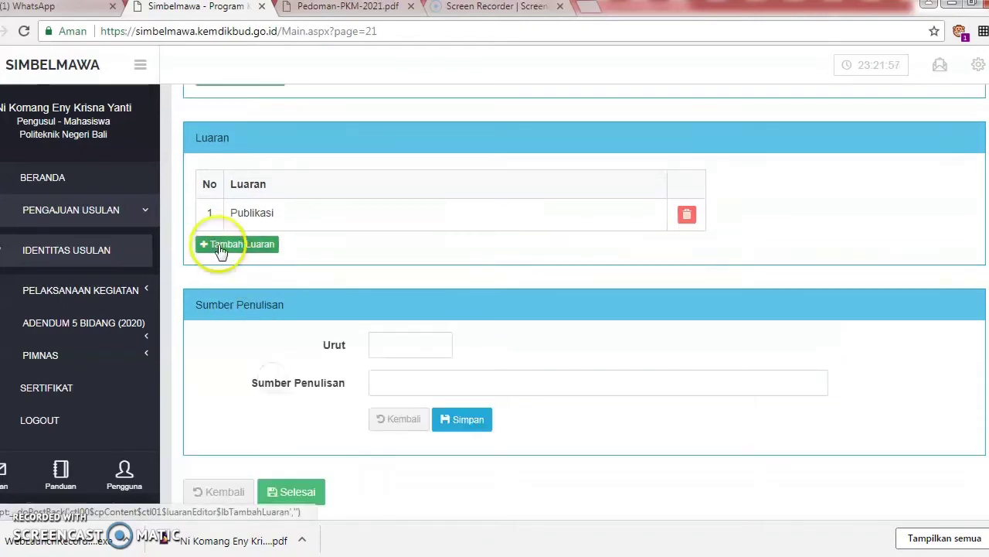
left_click(392, 347)
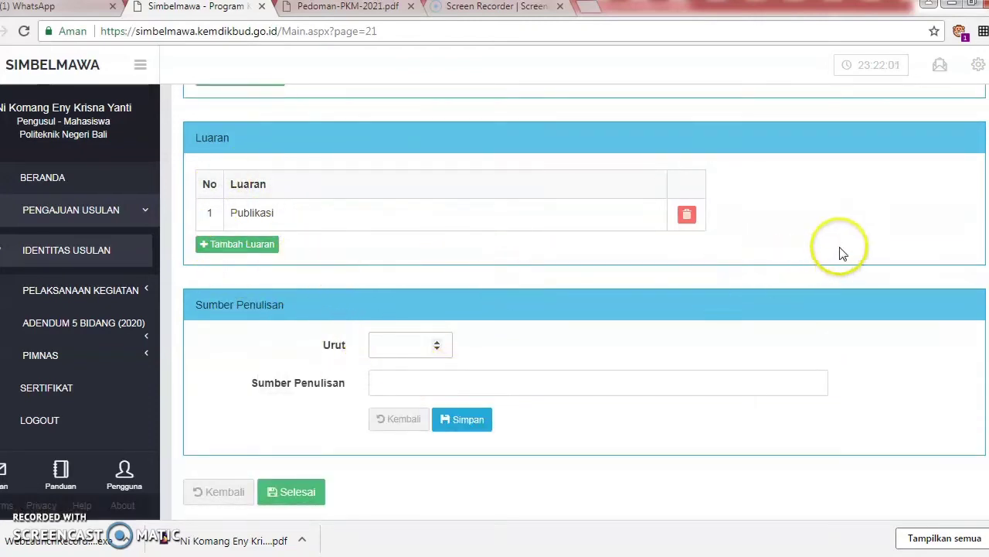
left_click(430, 488)
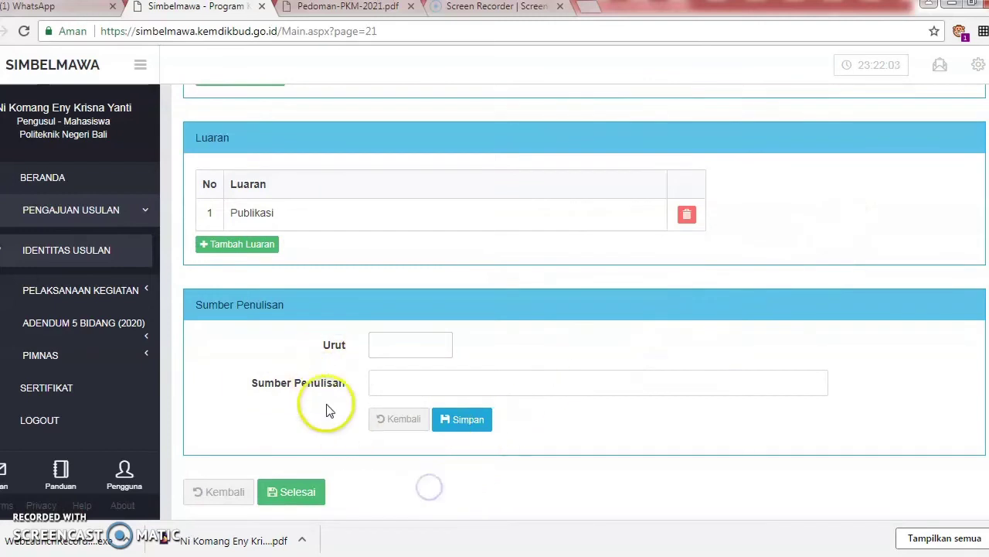
left_click(300, 501)
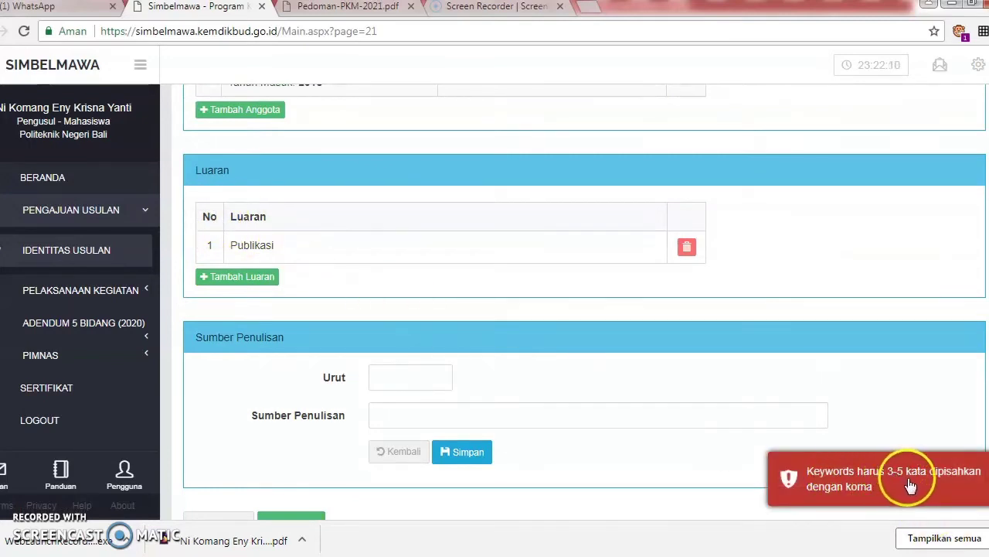
- Add "pantai" as a third, comma-separated keyword after "penghijauan, green tourism"
scroll(663, 344, "up", 8)
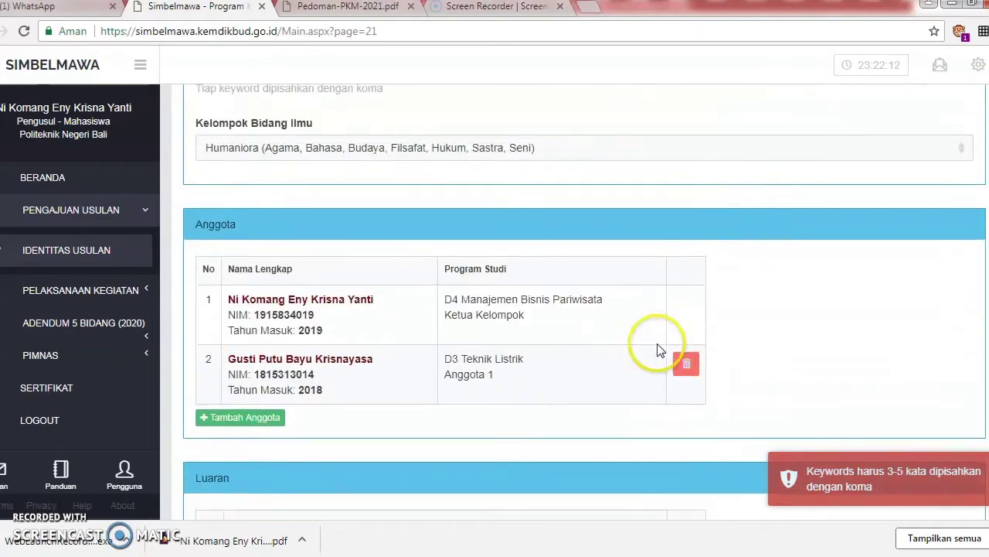
left_click(358, 376)
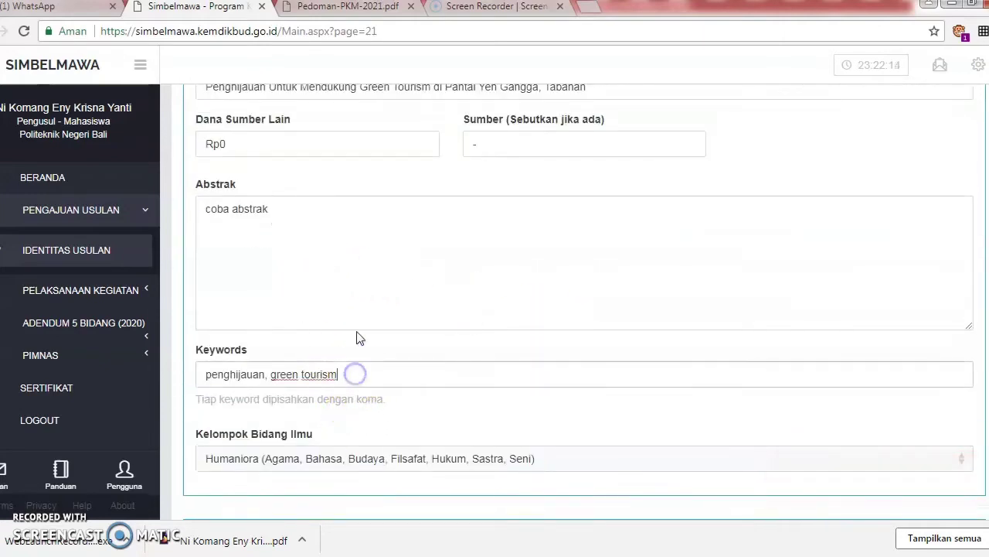
scroll(358, 338, "up", 10)
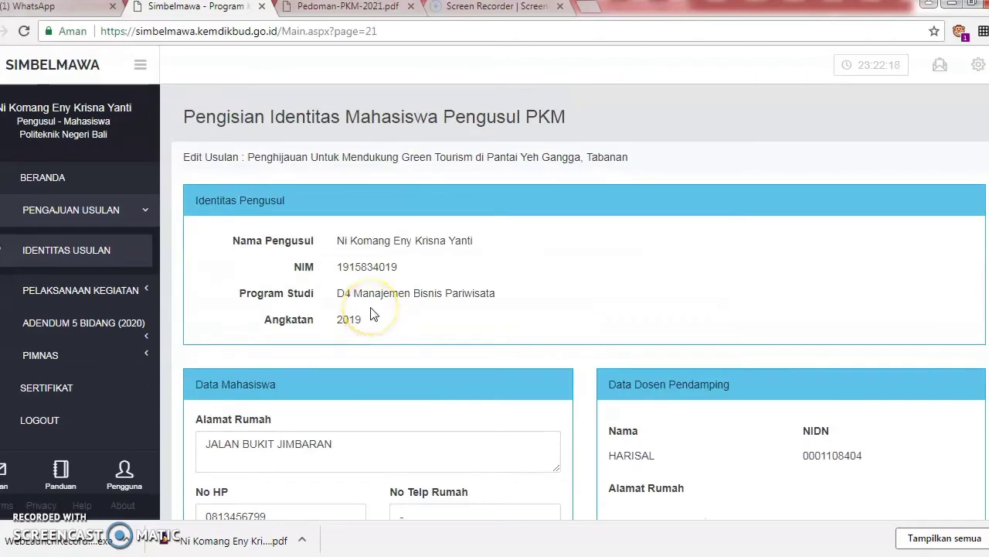
scroll(371, 314, "down", 10)
left_click(469, 188)
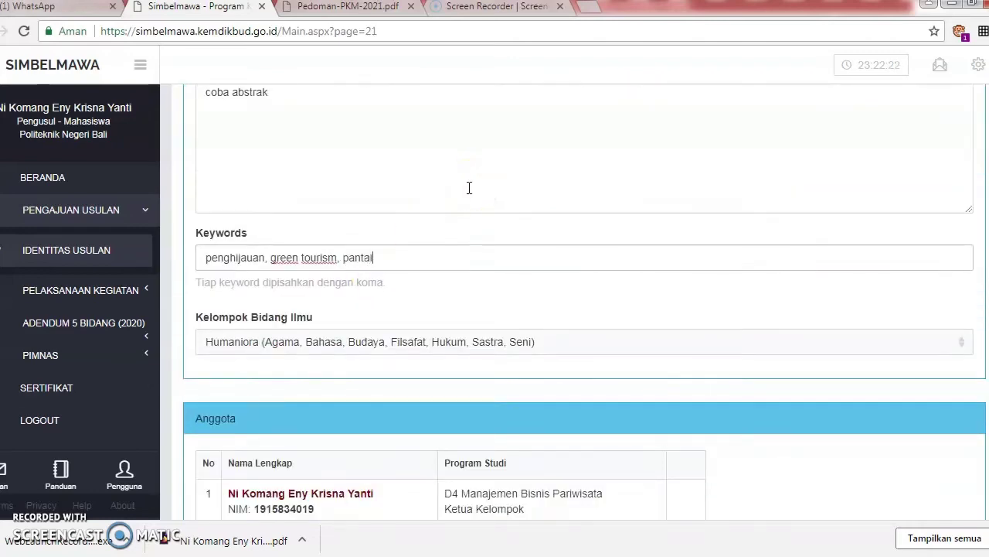
- Try to finish the proposal form with the three keywords entered
scroll(497, 279, "down", 10)
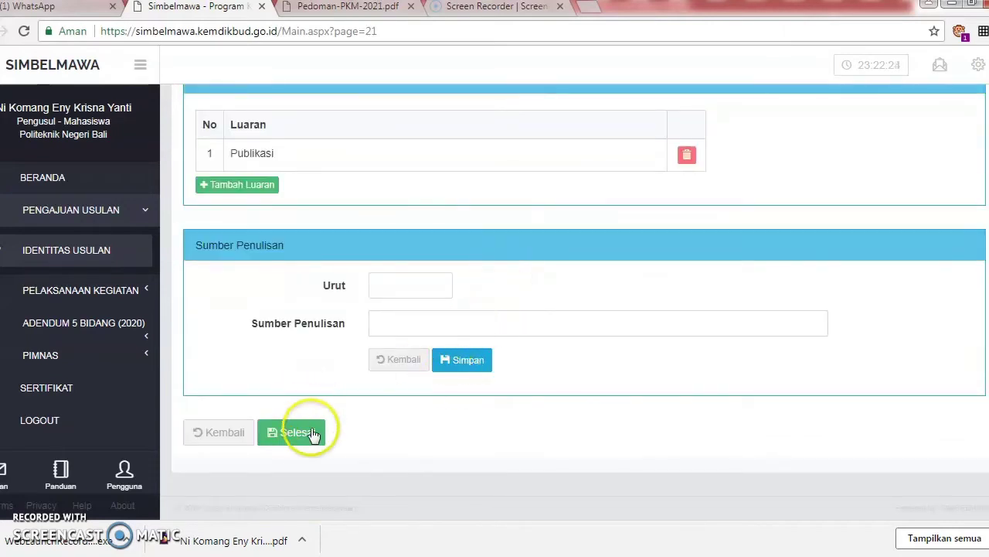
left_click(313, 433)
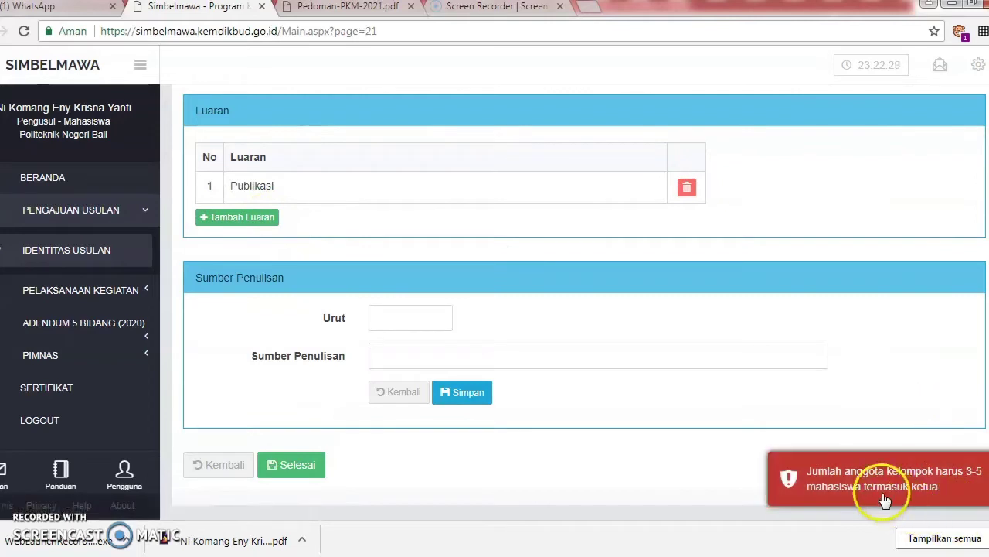
- Start another Anggota entry and enter the NIM of the third student listed in the Excel workbook
scroll(254, 265, "up", 5)
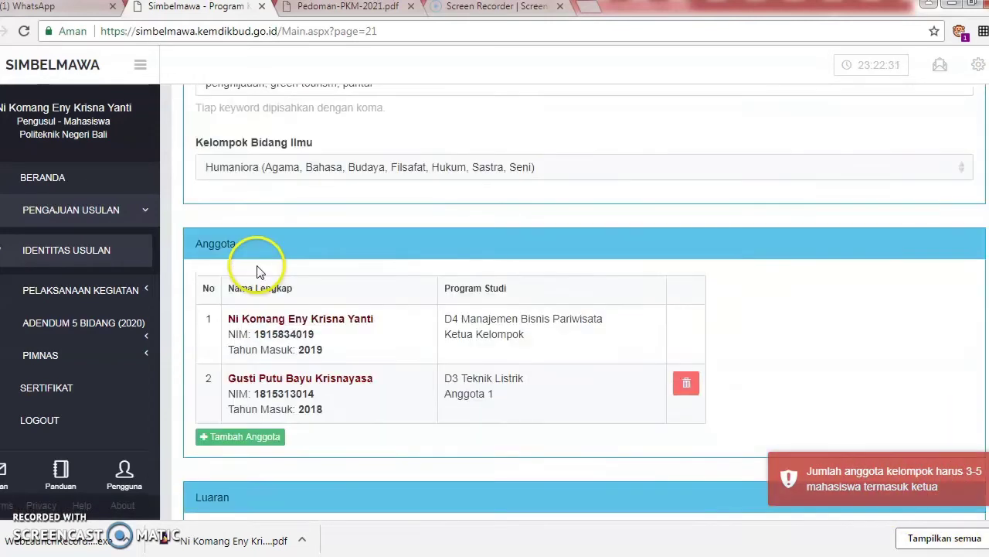
left_click(245, 437)
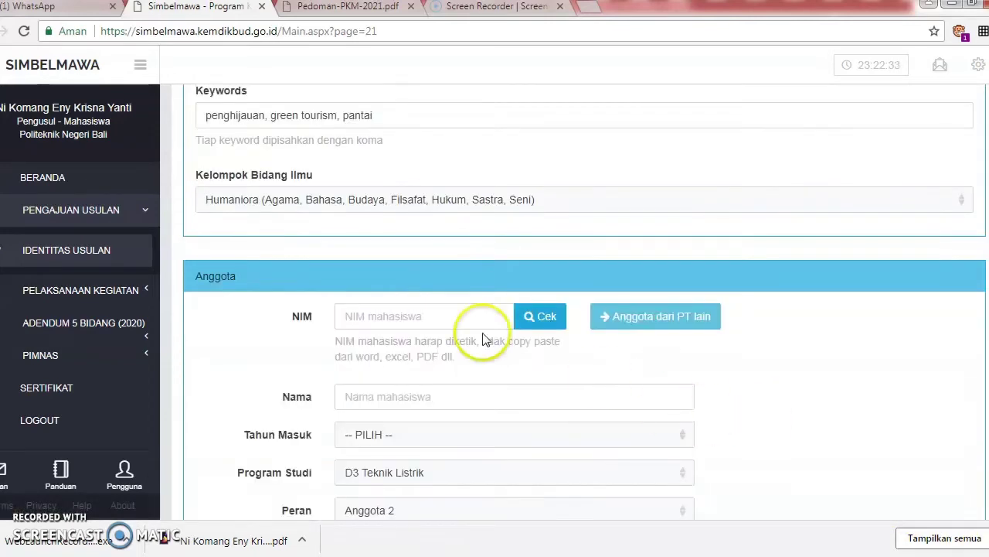
left_click(318, 555)
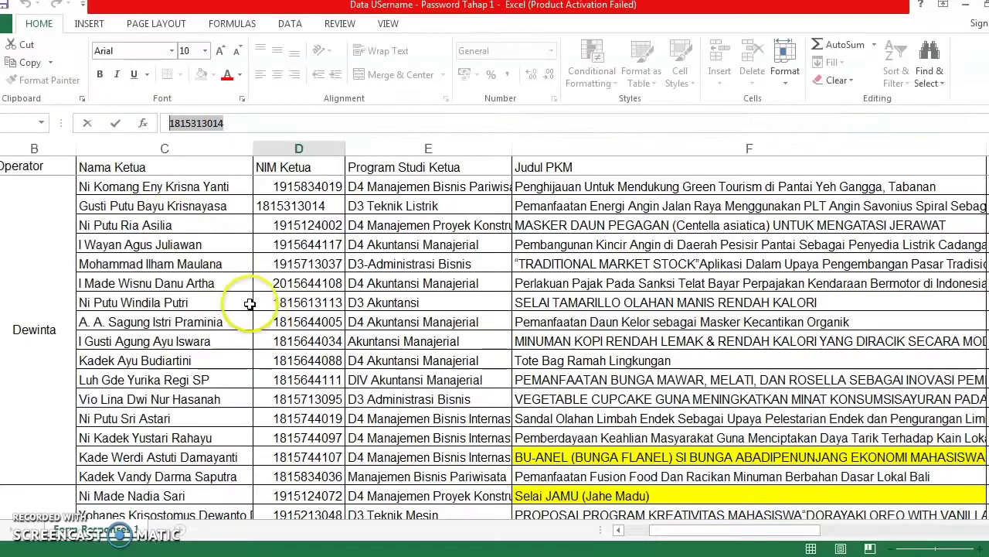
left_click(291, 227)
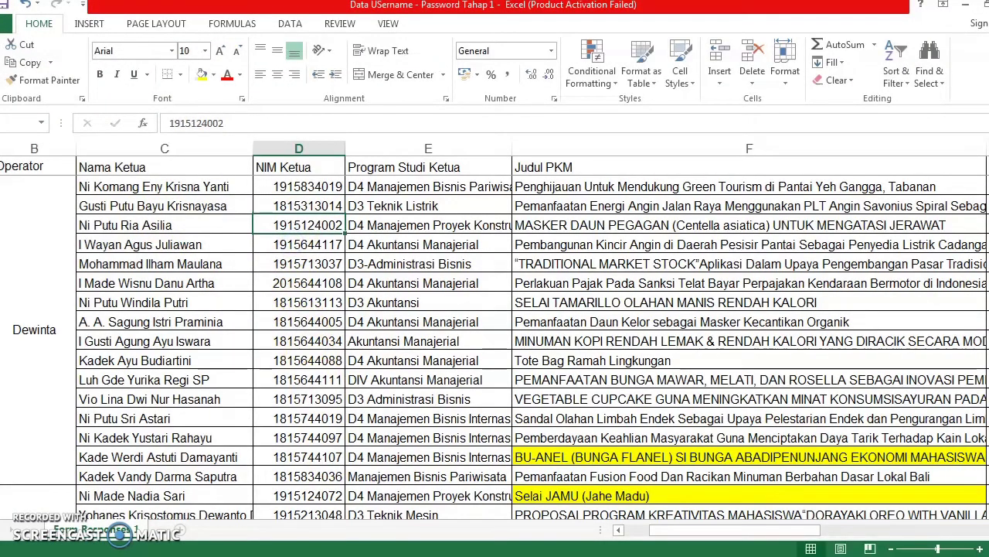
mouse_move(323, 554)
key("alt+Tab")
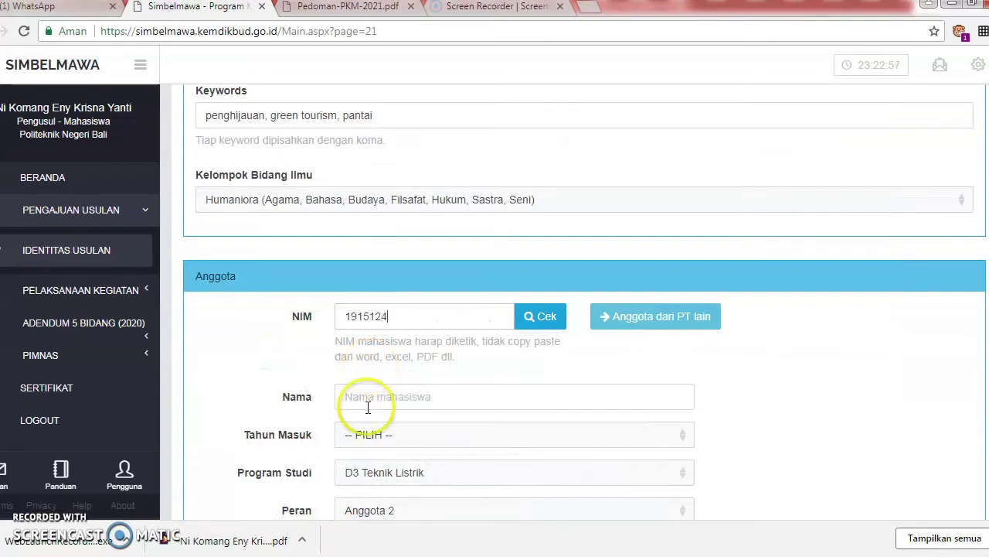
key("alt+Tab")
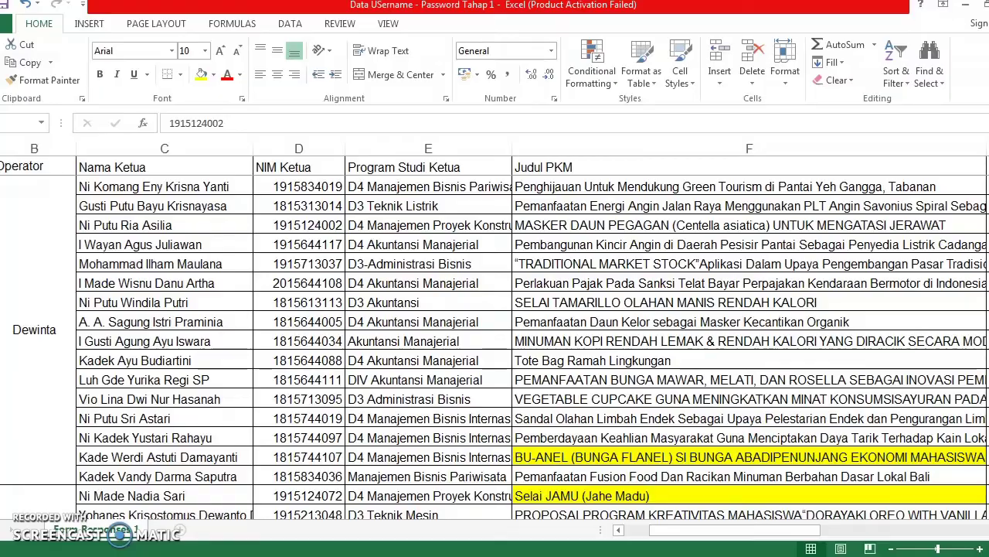
key("alt+Tab")
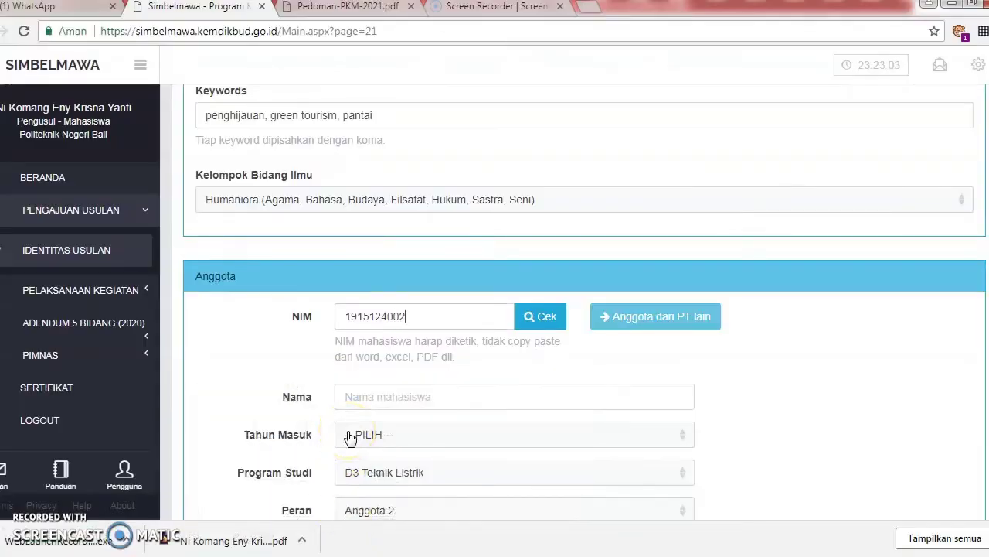
- Check the entered NIM to fill in the student's details and save the student as Anggota 2
left_click(540, 314)
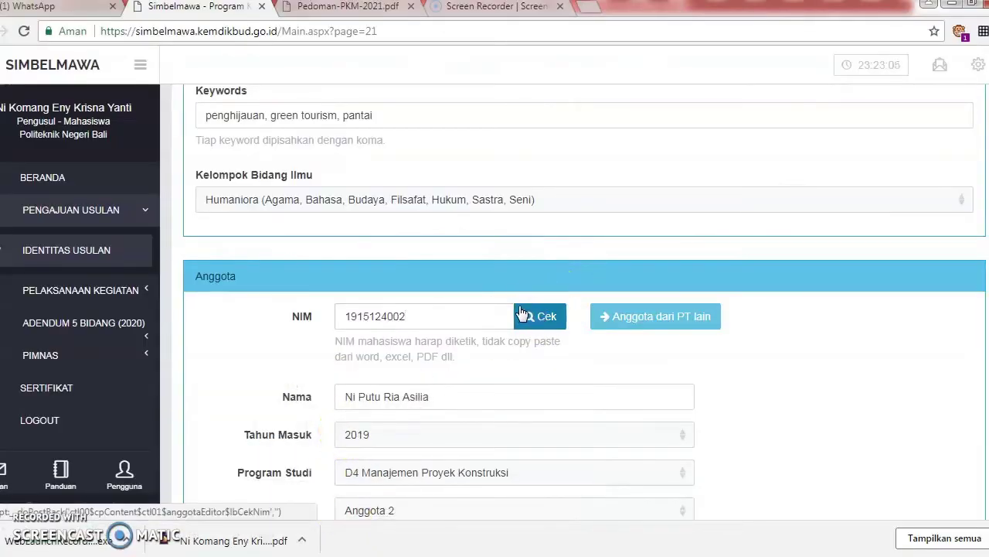
scroll(460, 337, "down", 2)
left_click(414, 390)
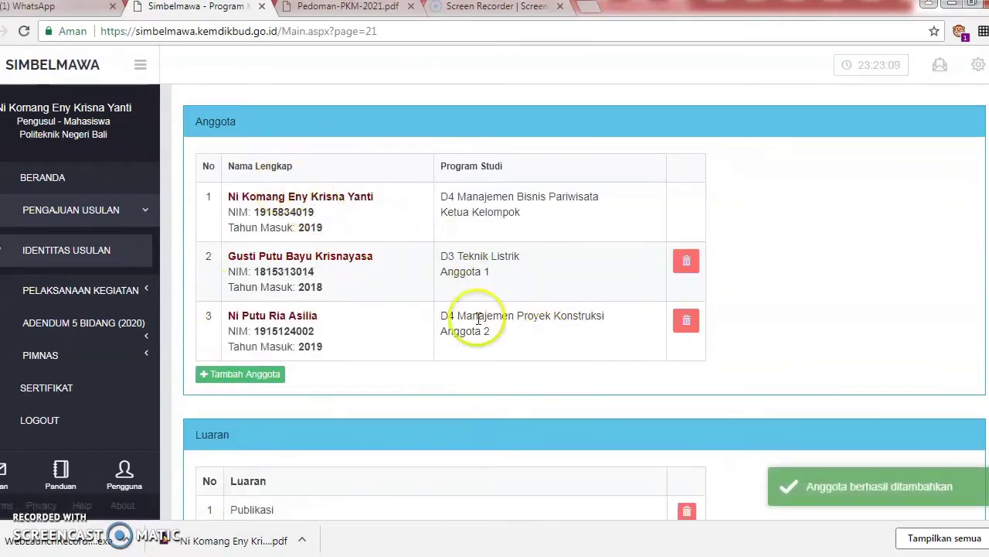
- Finish the proposal form and return to the Daftar Usulan list
scroll(345, 303, "down", 1)
scroll(345, 304, "down", 4)
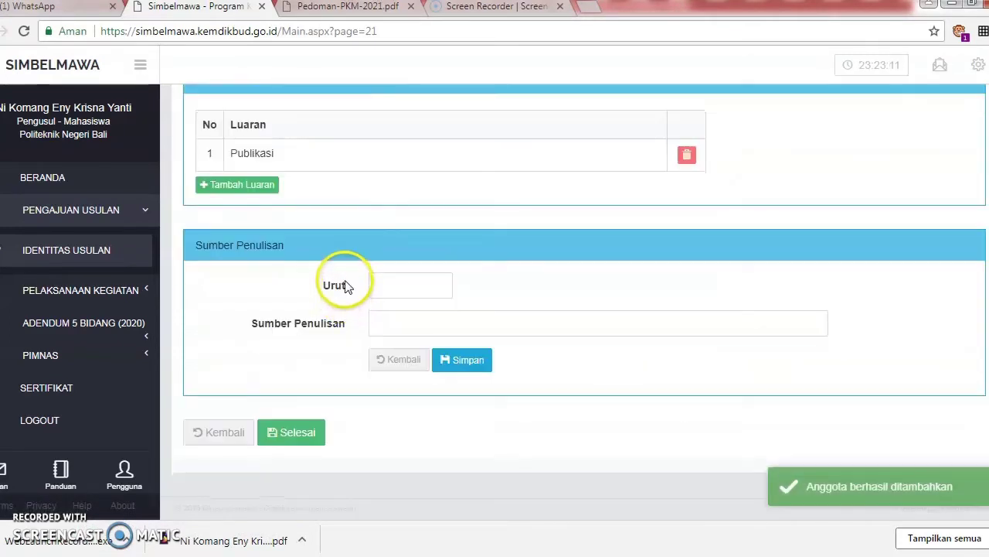
left_click(309, 435)
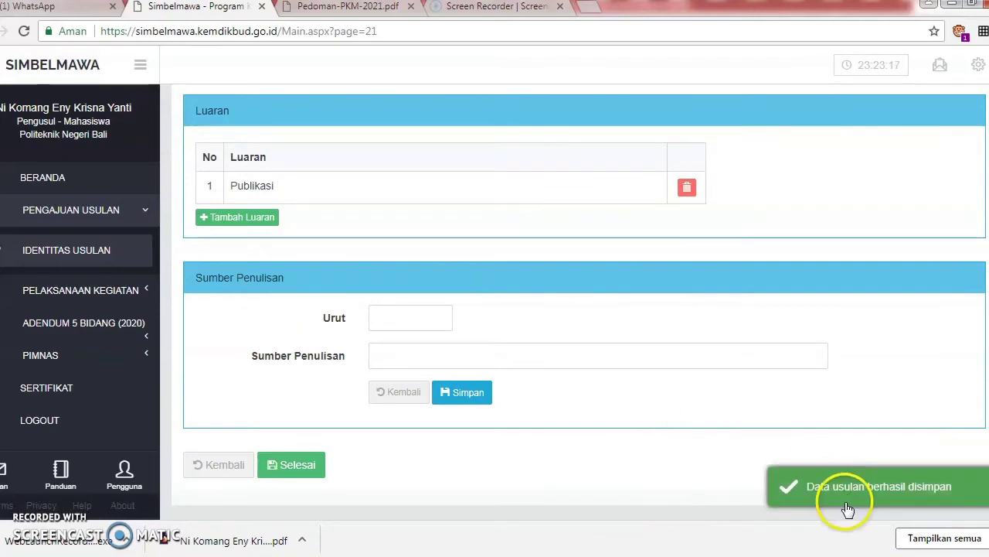
scroll(584, 301, "up", 15)
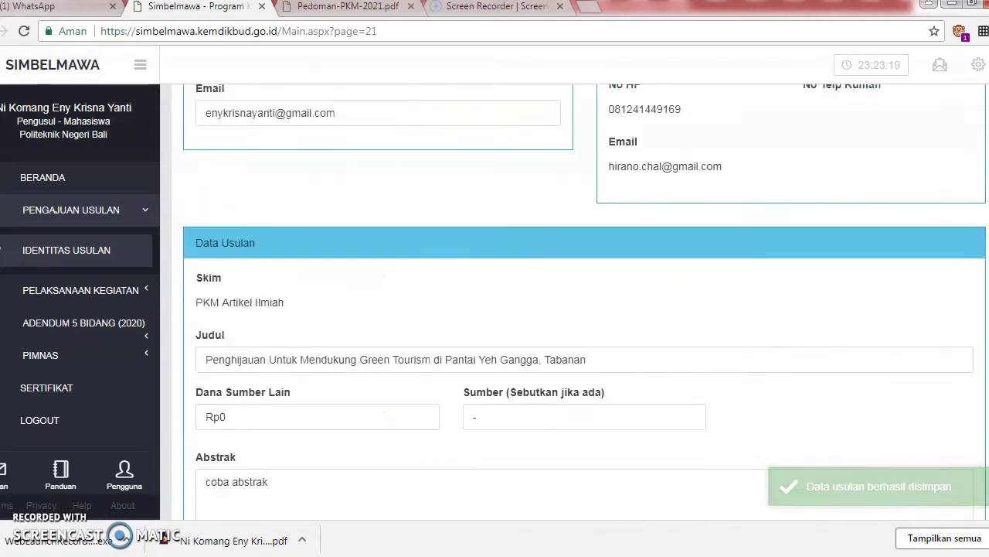
scroll(580, 301, "down", 15)
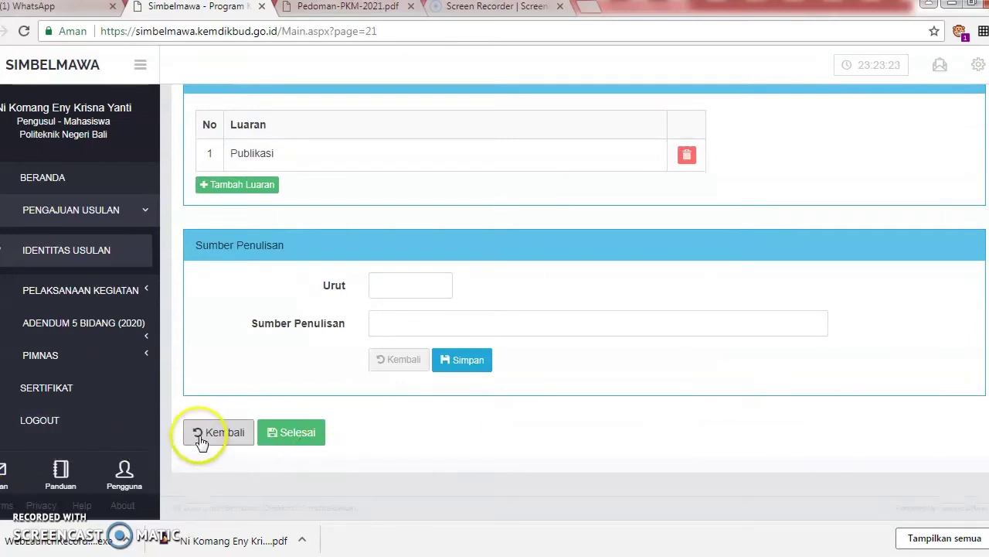
left_click(207, 435)
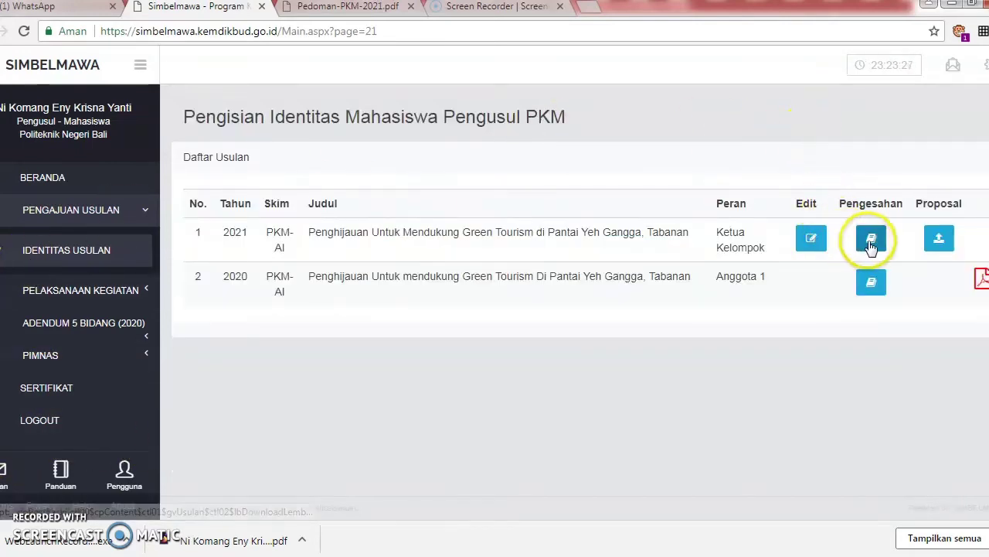
- Open the Lembar Pengesahan of the 2021 PKM-AI proposal and set its Kota to Badung
left_click(872, 244)
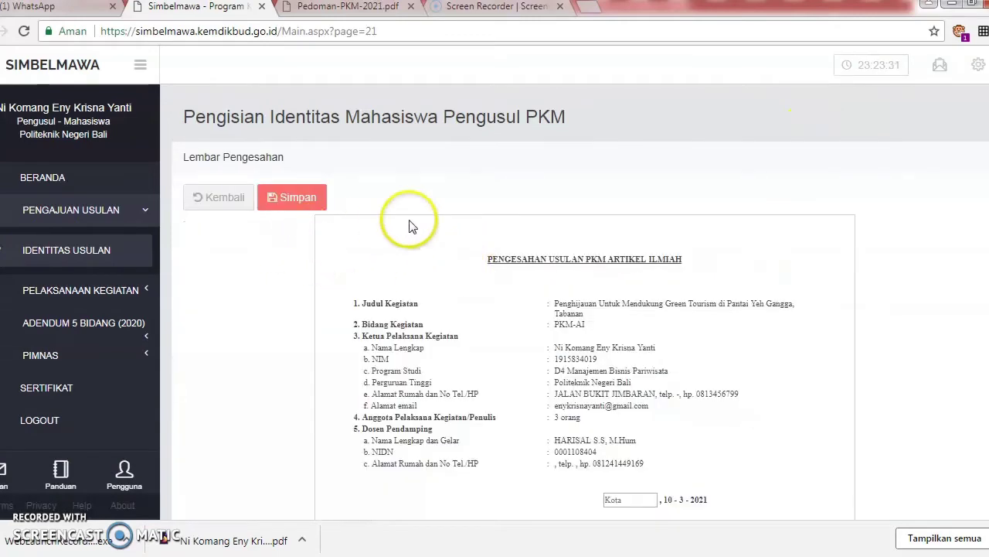
scroll(475, 224, "down", 3)
scroll(476, 232, "up", 2)
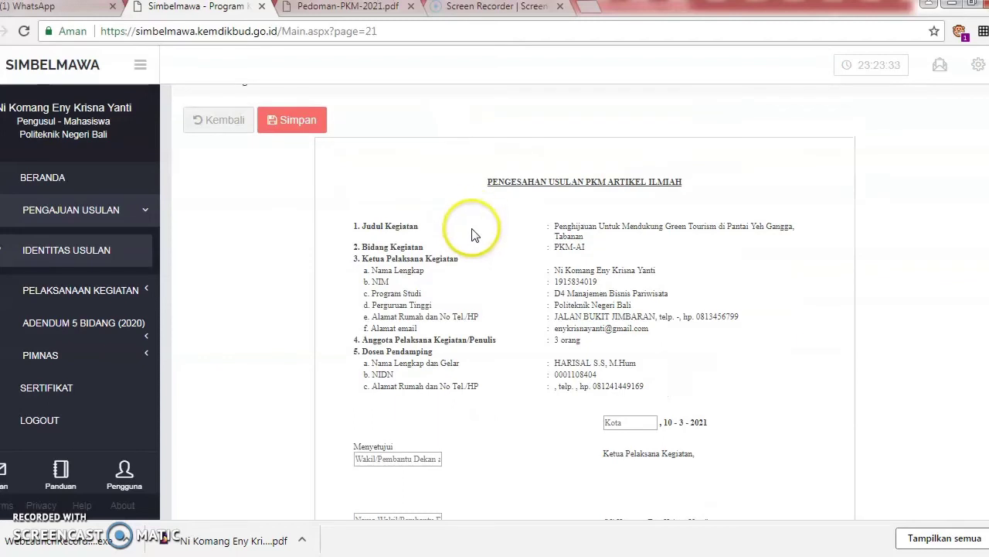
scroll(435, 211, "down", 3)
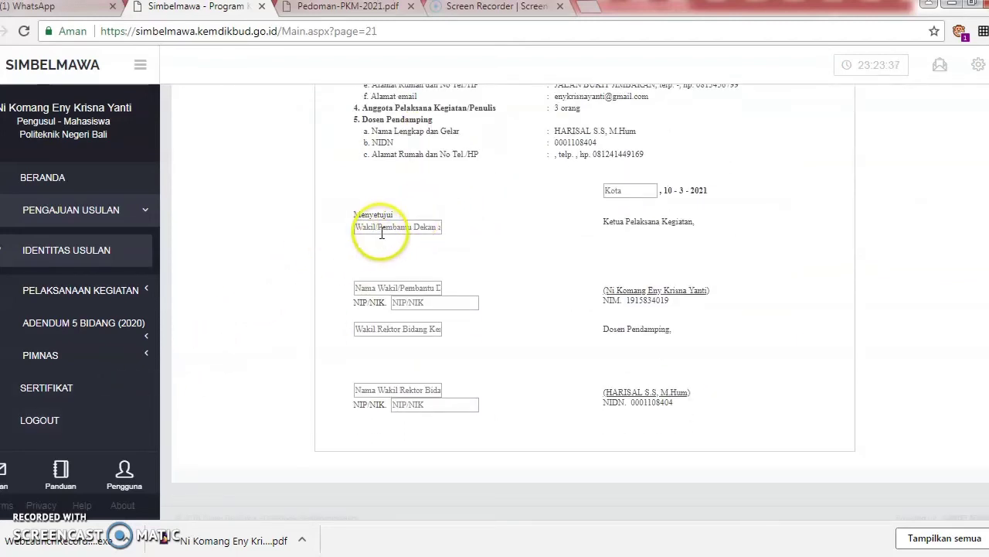
left_click(381, 230)
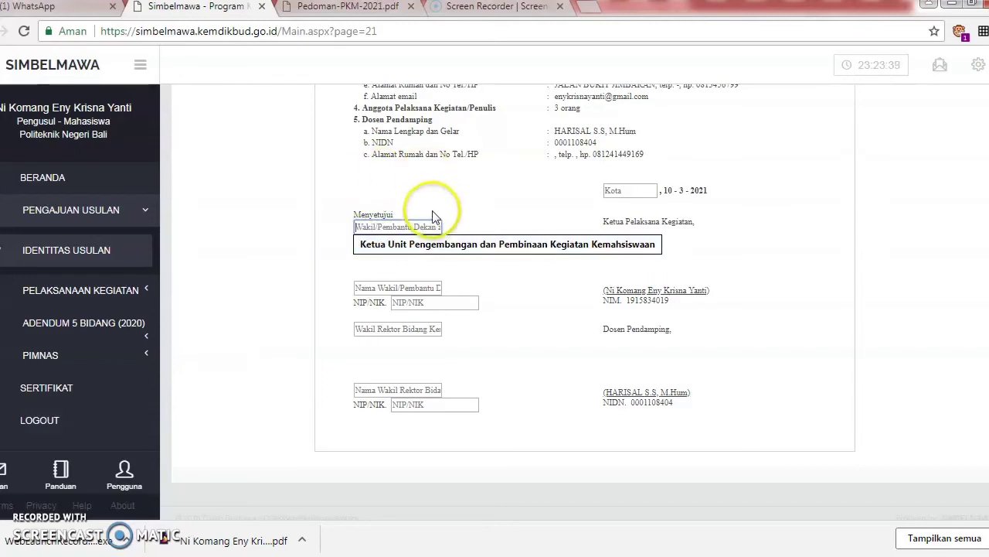
left_click(631, 194)
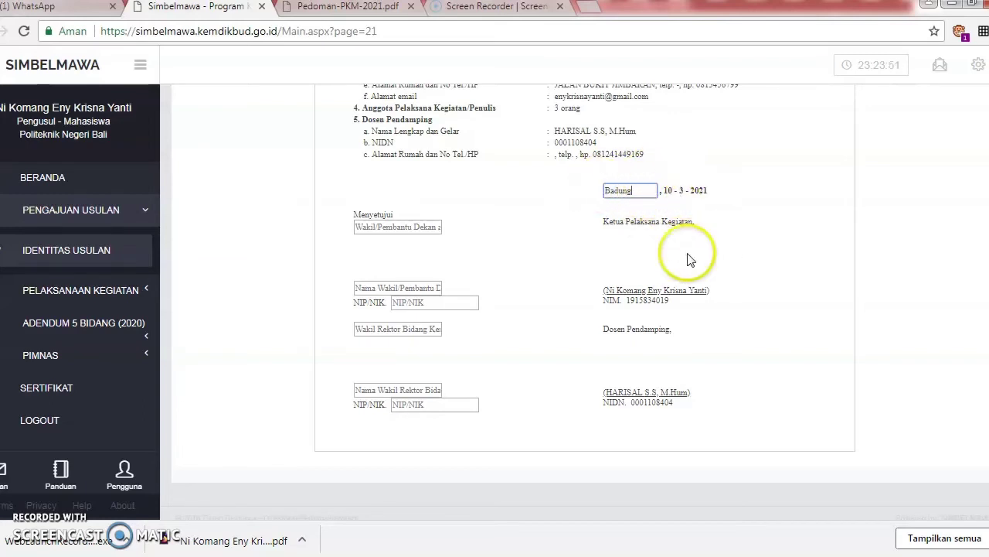
- Fill in the first approver as Ketua Unit Pengembangan dan Pembinaan Kegiatan Kemahsiswaan, with the official's name and NIP from the saved suggestions
left_click(402, 227)
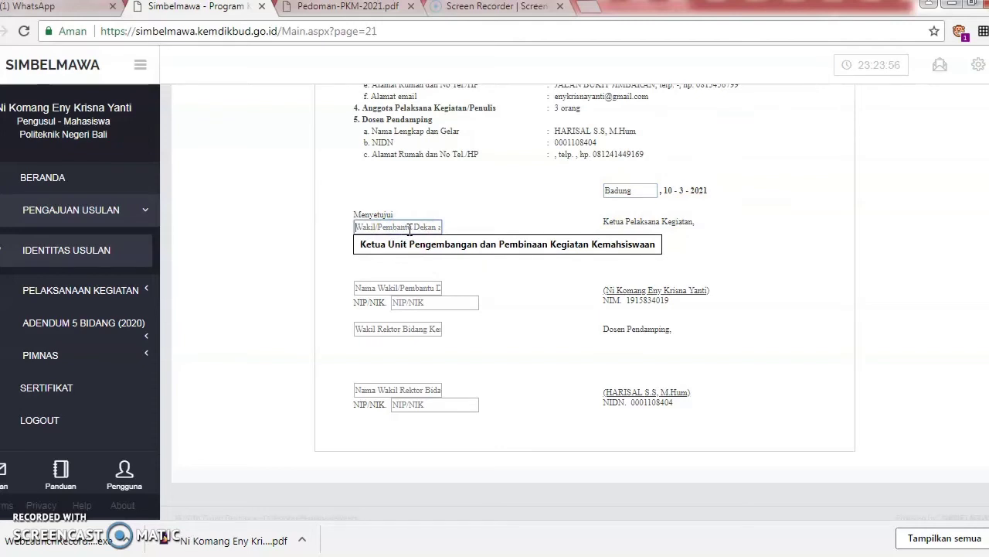
left_click(415, 247)
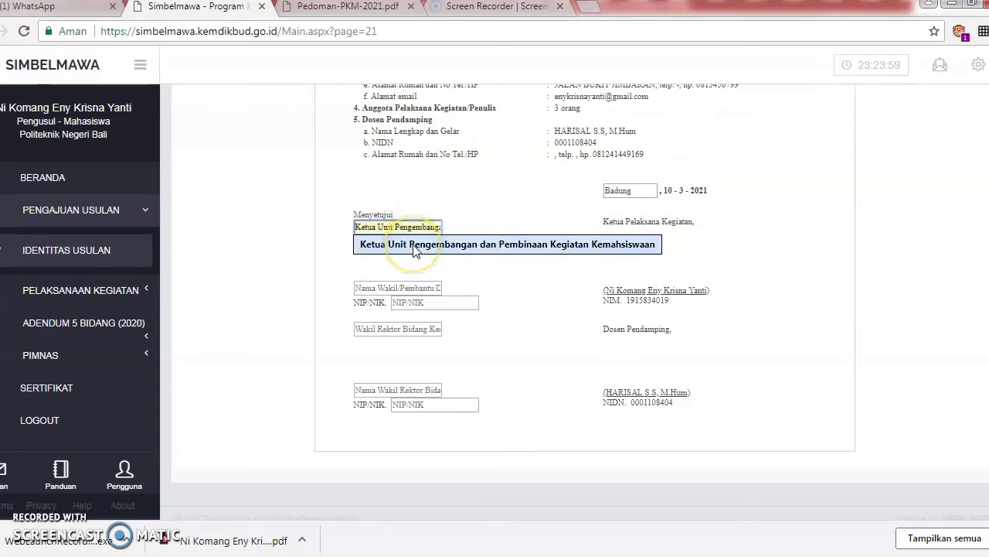
left_click(415, 248)
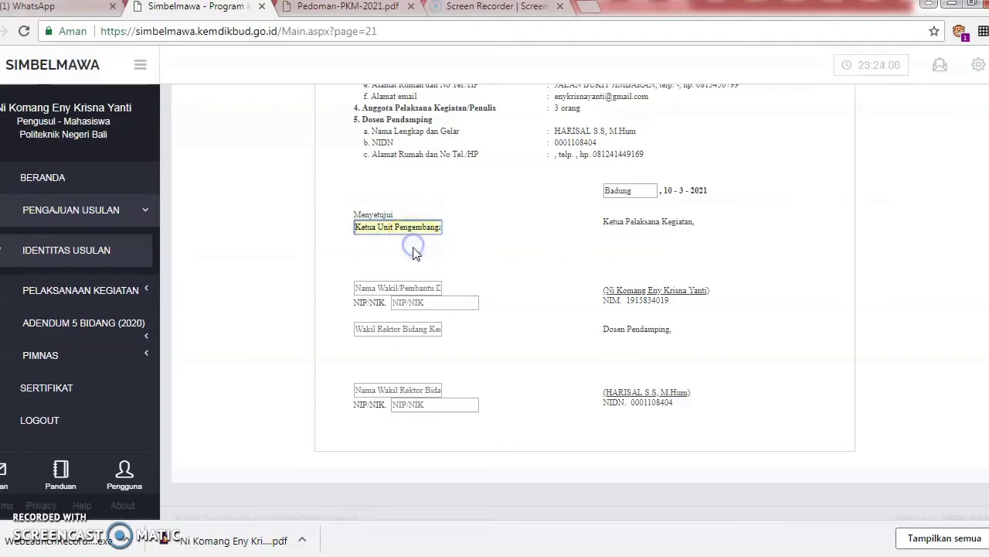
left_click(409, 287)
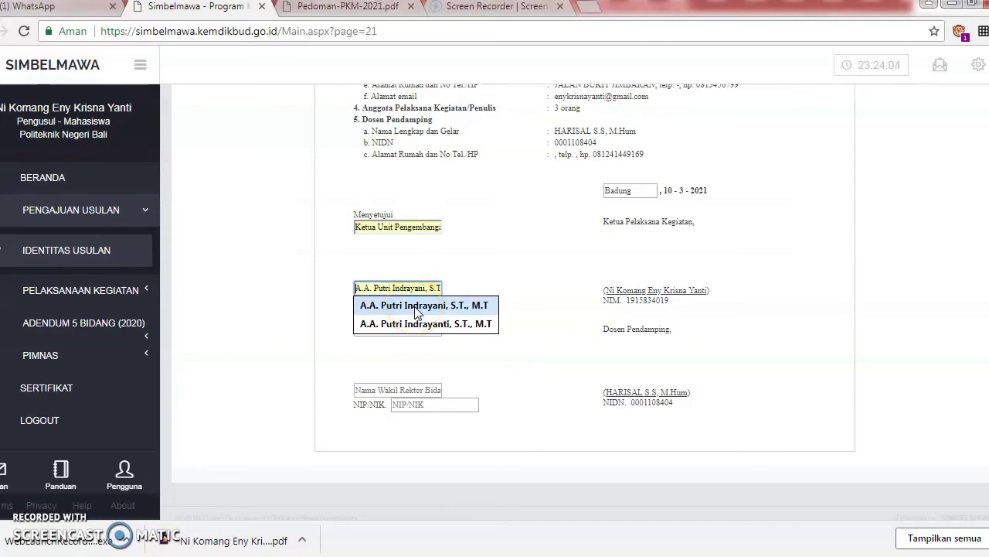
left_click(420, 322)
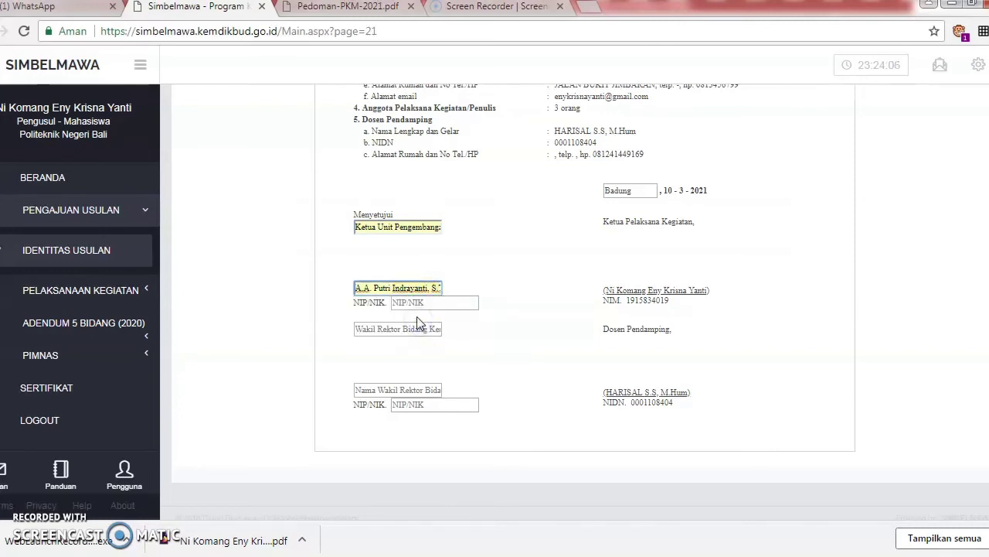
left_click(417, 302)
left_click(420, 319)
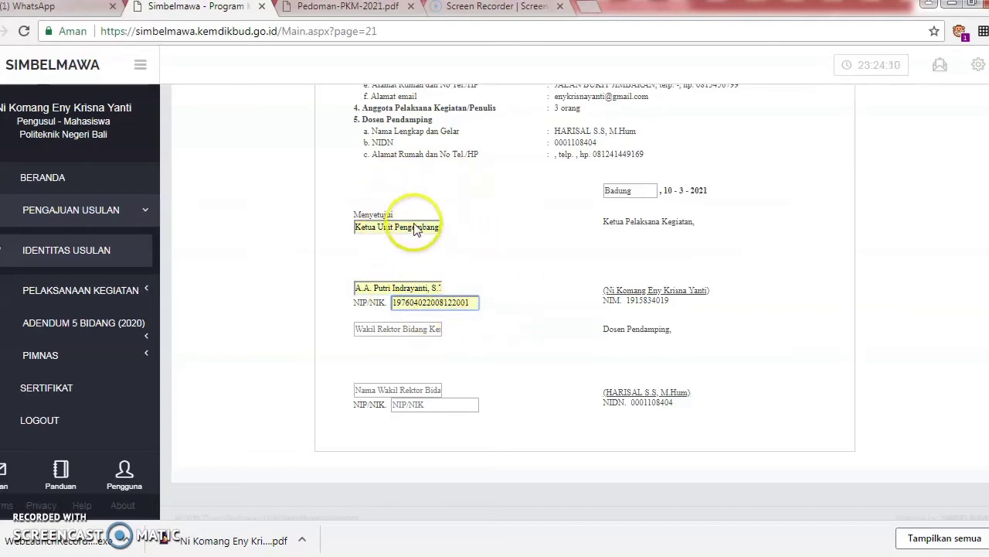
- Fill in the second approver's title as Wakil Direktur III, with the official's name and NIP from the saved suggestions
left_click(409, 331)
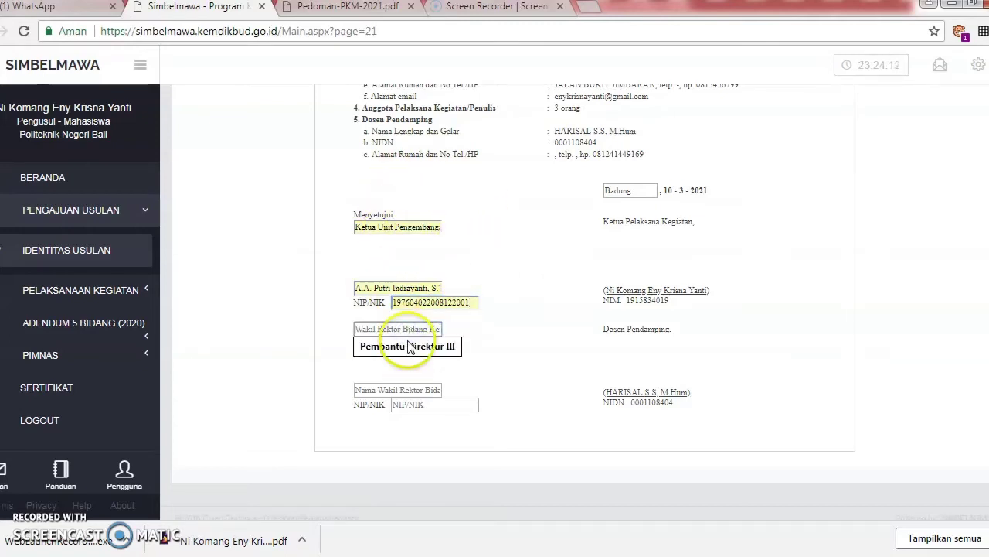
left_click(409, 348)
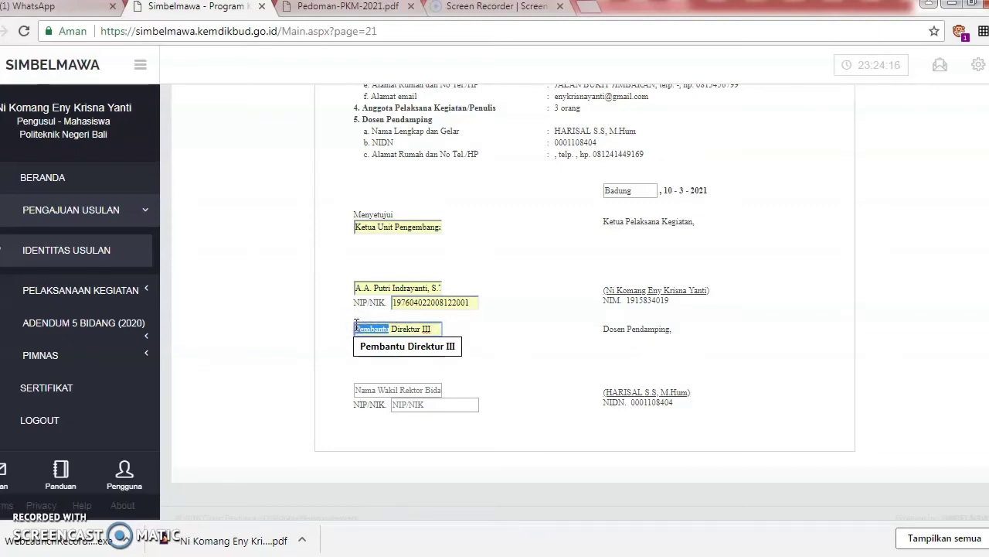
type("Wakil")
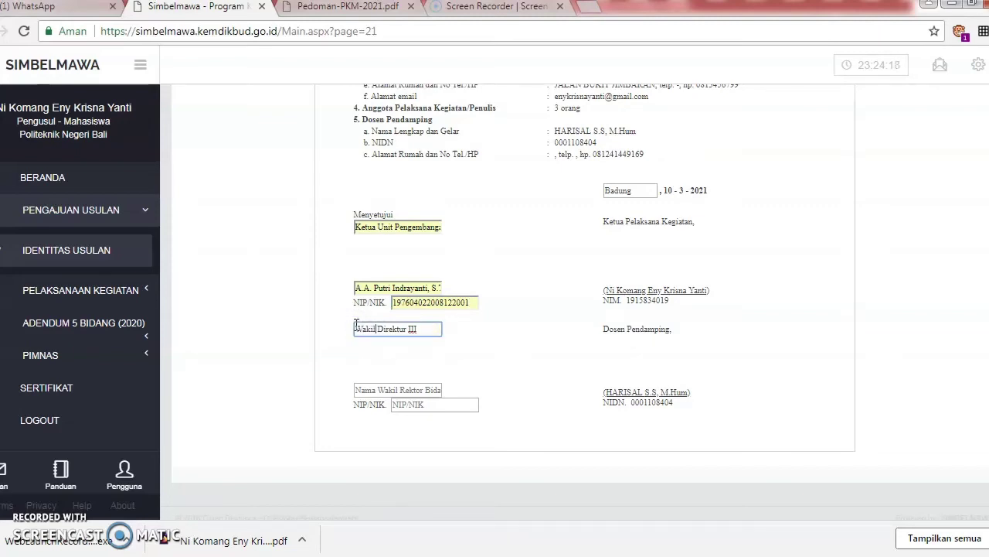
left_click(379, 389)
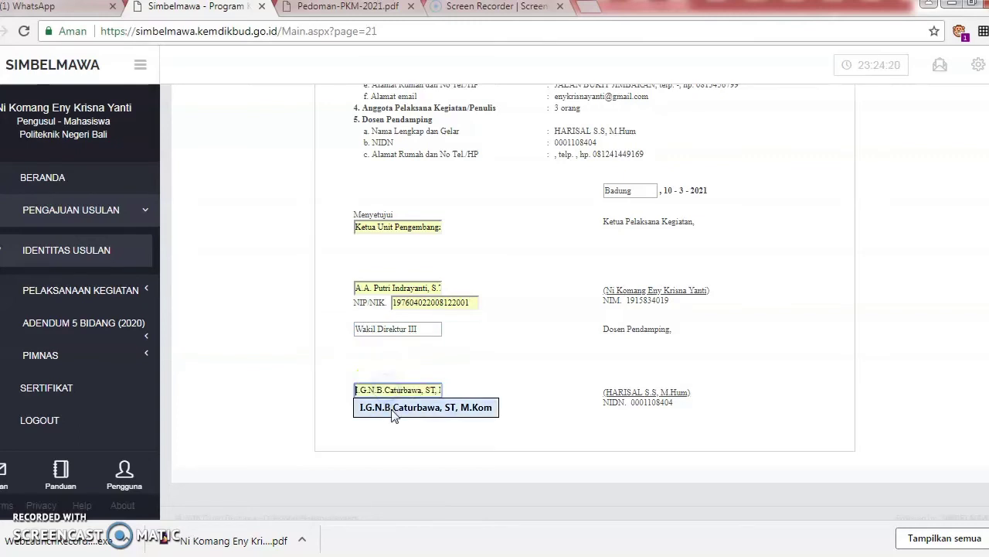
left_click(392, 408)
left_click(410, 407)
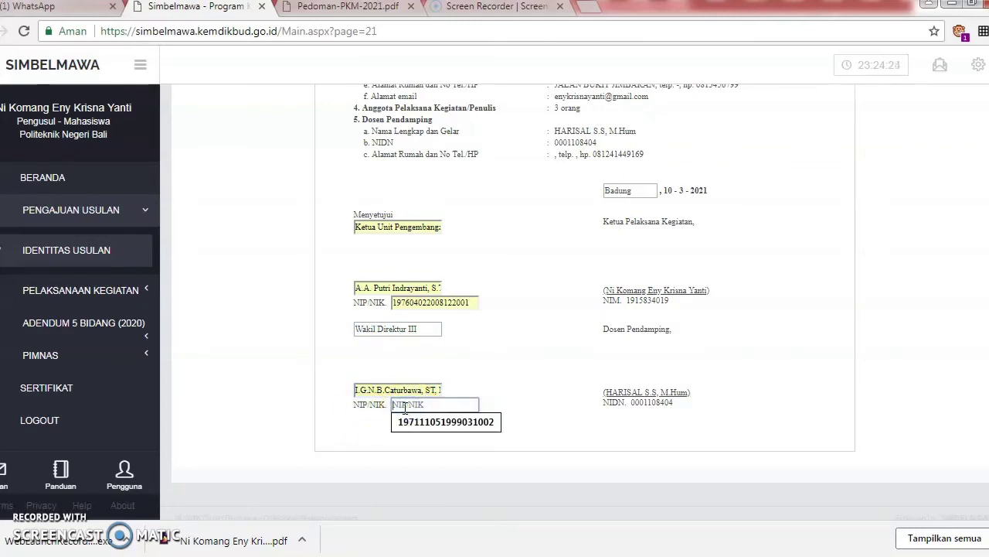
left_click(408, 425)
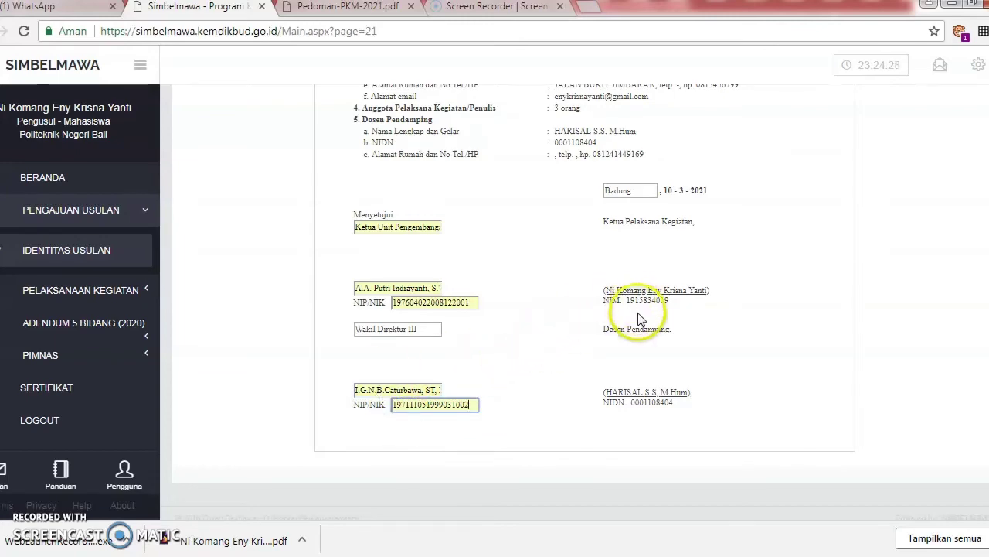
scroll(612, 282, "up", 3)
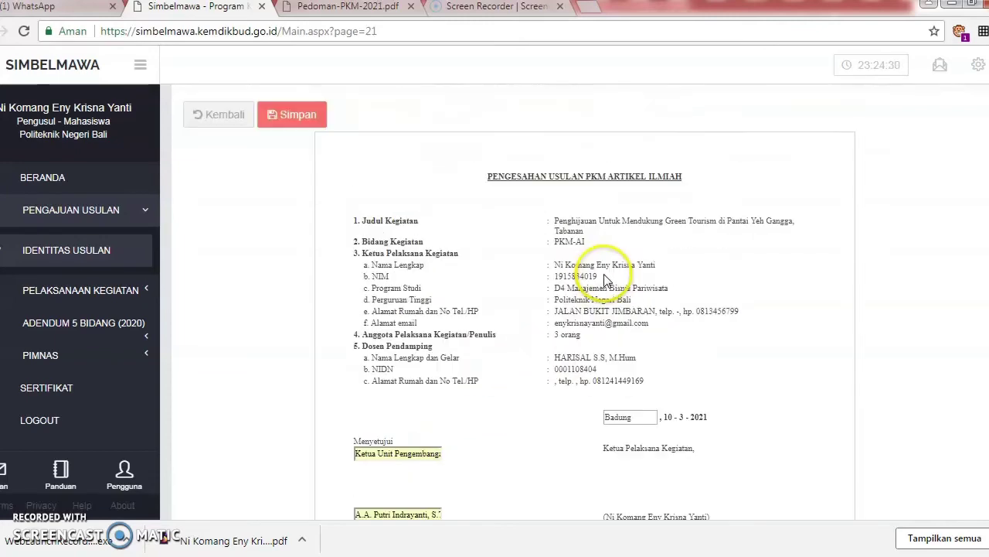
scroll(579, 280, "down", 3)
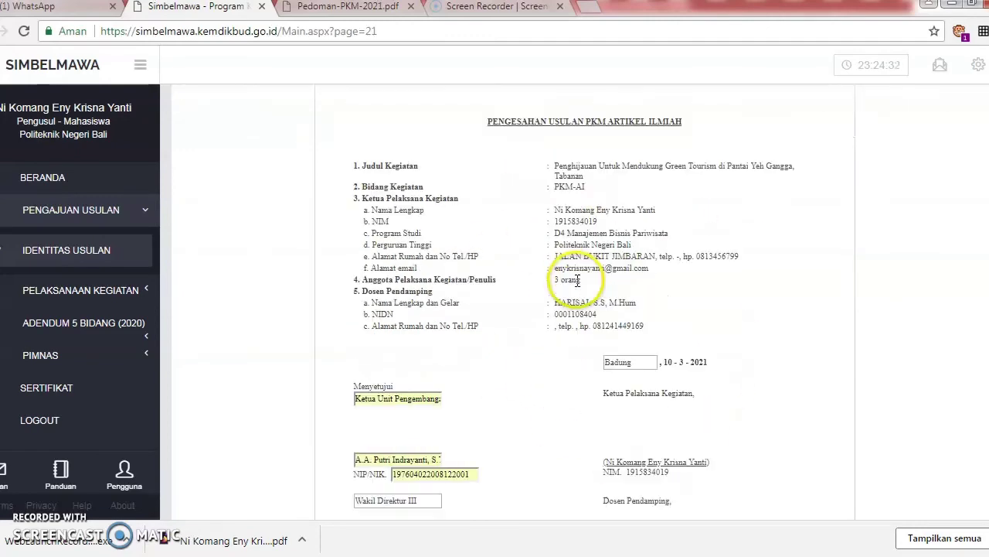
- Save the Lembar Pengesahan, review its details and signature blocks, and go back to the Daftar Usulan
scroll(578, 282, "up", 4)
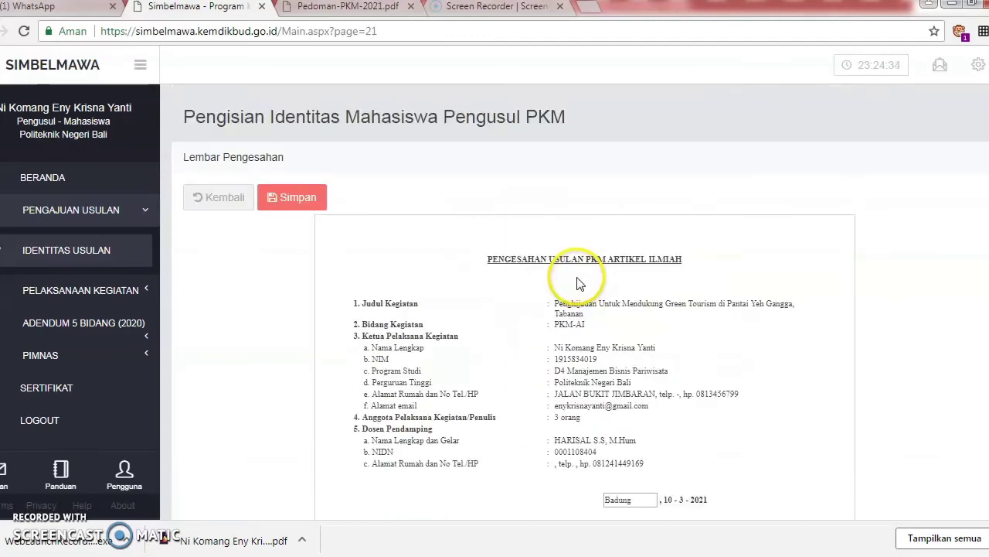
left_click(294, 202)
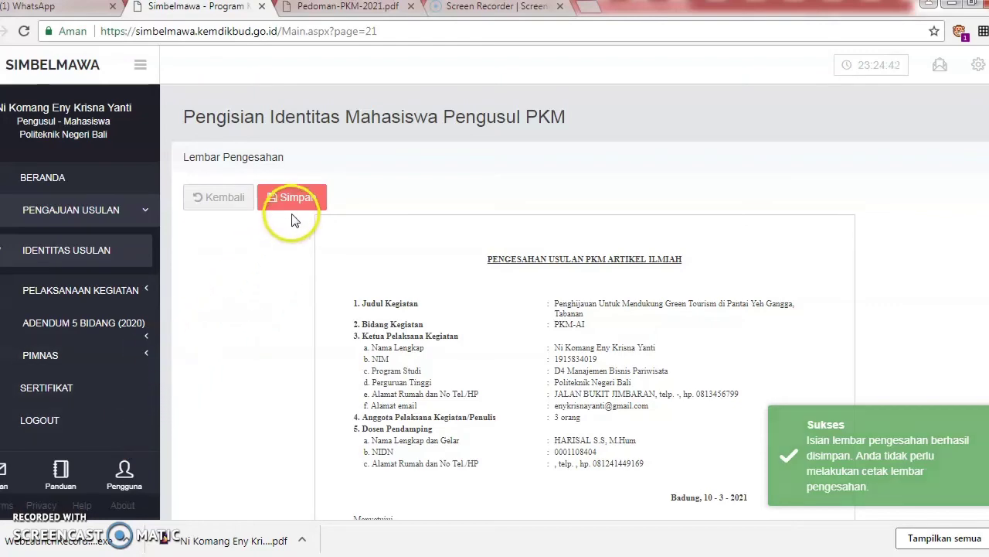
scroll(294, 223, "down", 4)
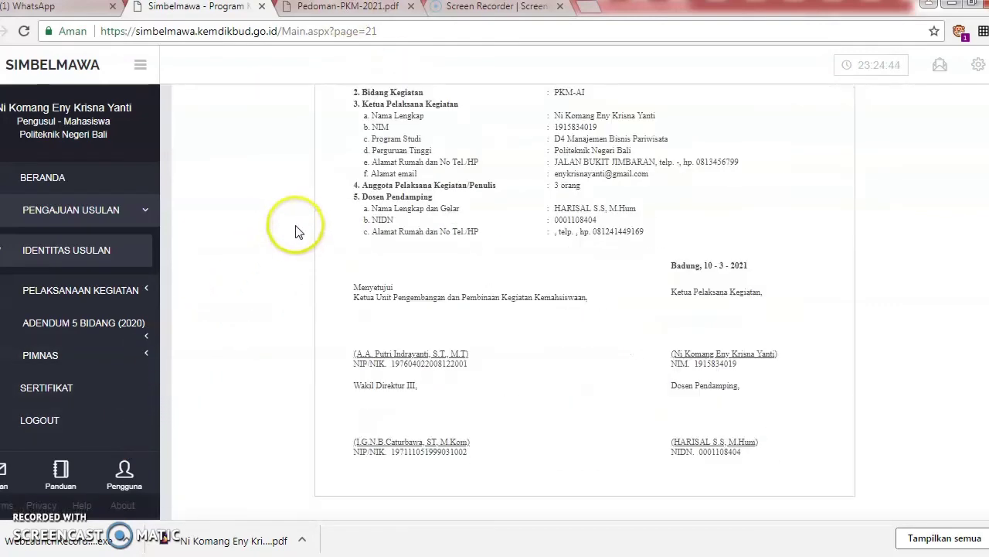
scroll(293, 224, "up", 4)
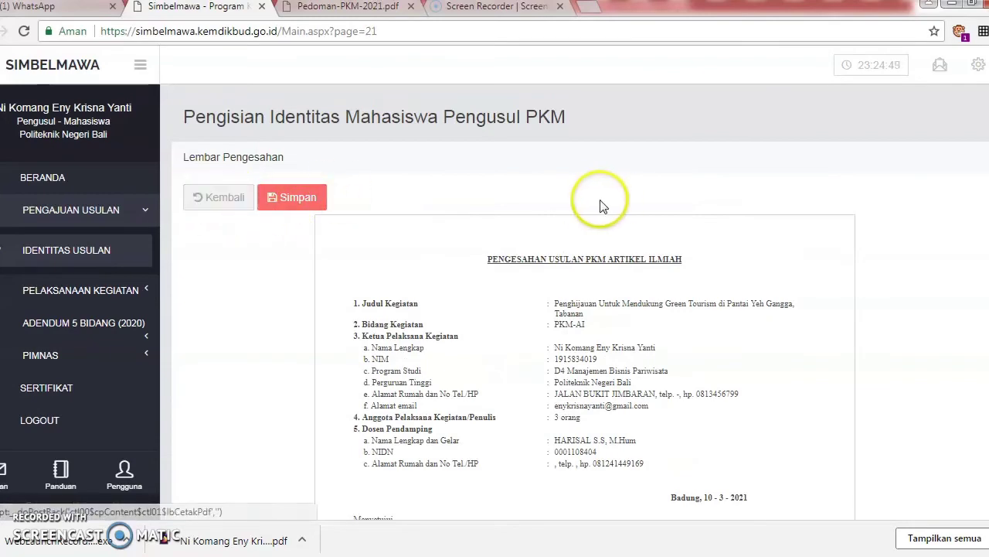
scroll(552, 185, "down", 4)
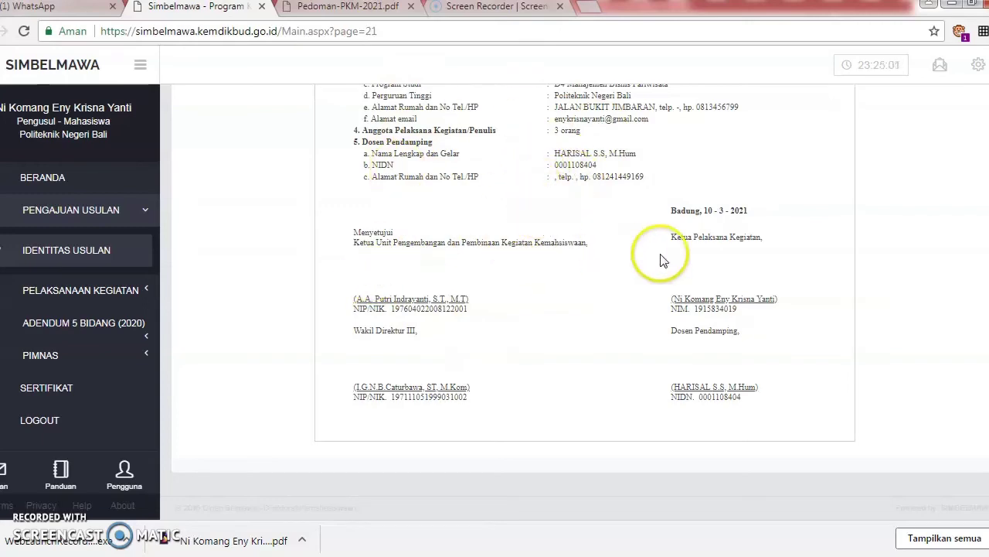
scroll(325, 214, "up", 4)
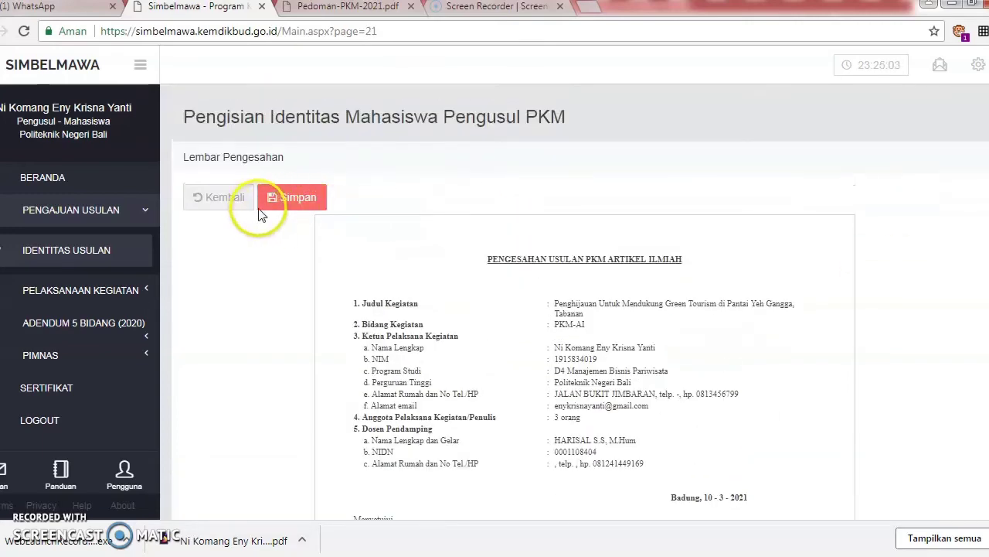
left_click(218, 199)
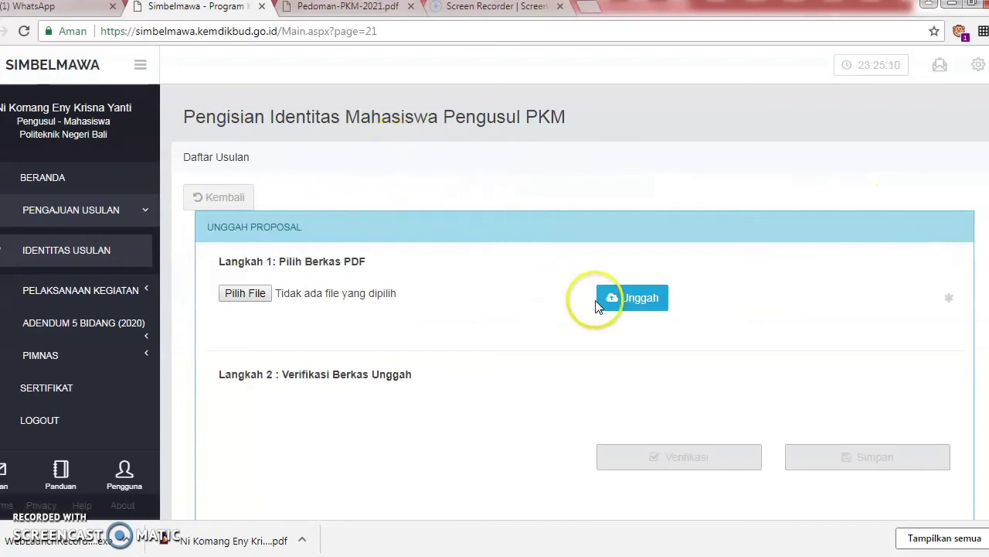
- Switch to Pedoman-PKM-2021.pdf and go back to the earlier Pedoman Umum pages to look for the proposal submission rules
left_click(360, 8)
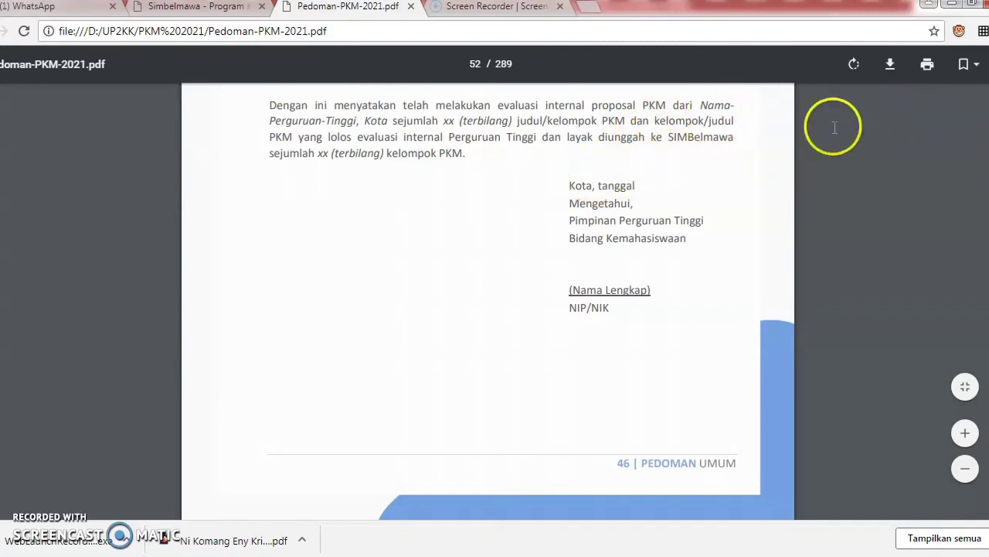
key("BackSpace")
key("BackSpace")
type("34")
key("Return")
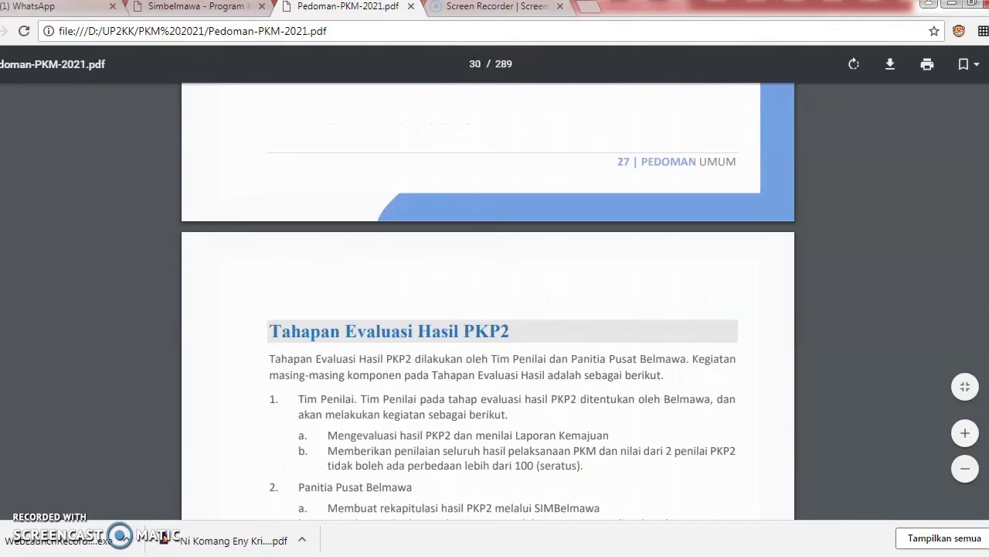
left_click_drag(988, 144, 988, 129)
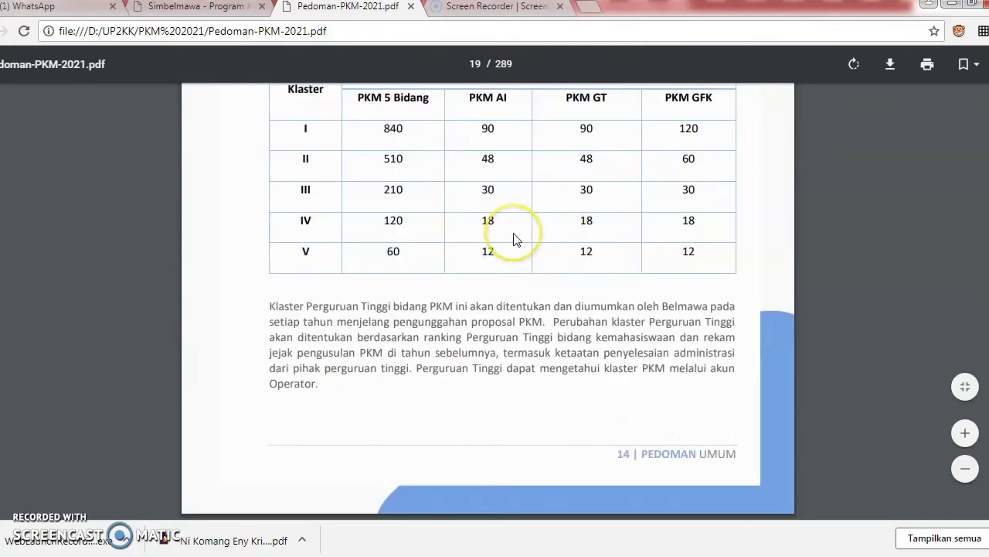
scroll(517, 240, "up", 10)
scroll(517, 240, "down", 5)
scroll(518, 240, "up", 1)
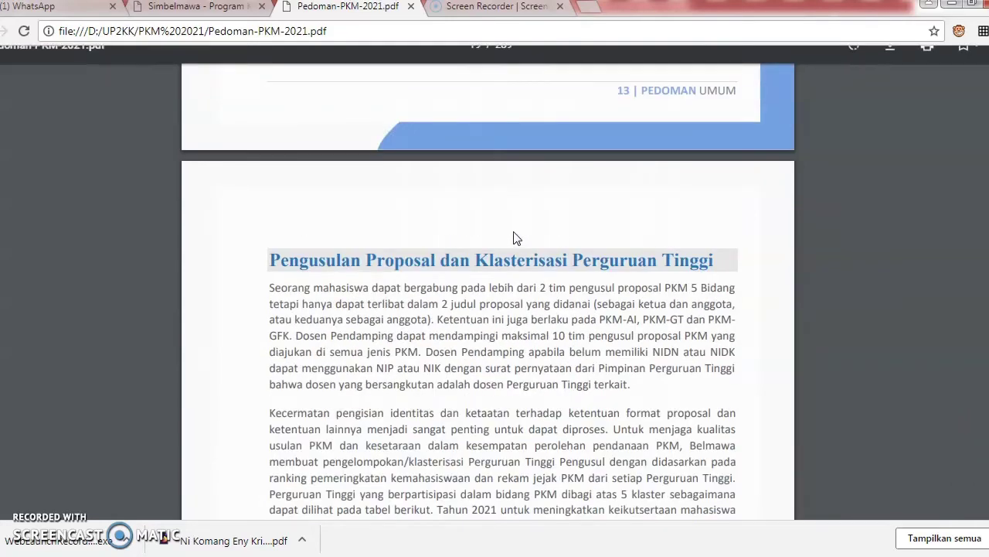
- Find the section Tahapan PKM 5 Bidang and highlight item 3 on uploading the proposal's main content
scroll(517, 238, "up", 15)
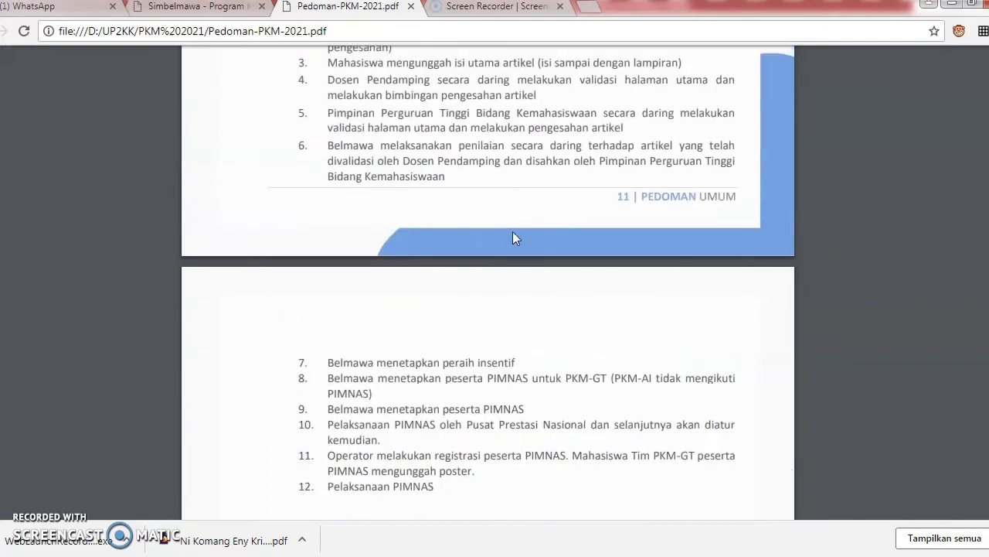
scroll(512, 239, "up", 5)
scroll(512, 238, "up", 10)
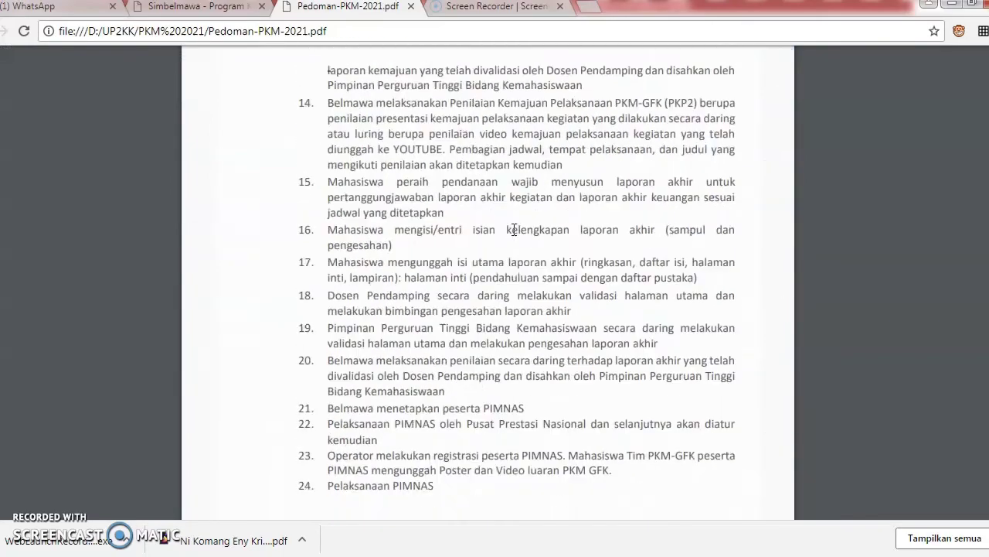
scroll(514, 229, "up", 10)
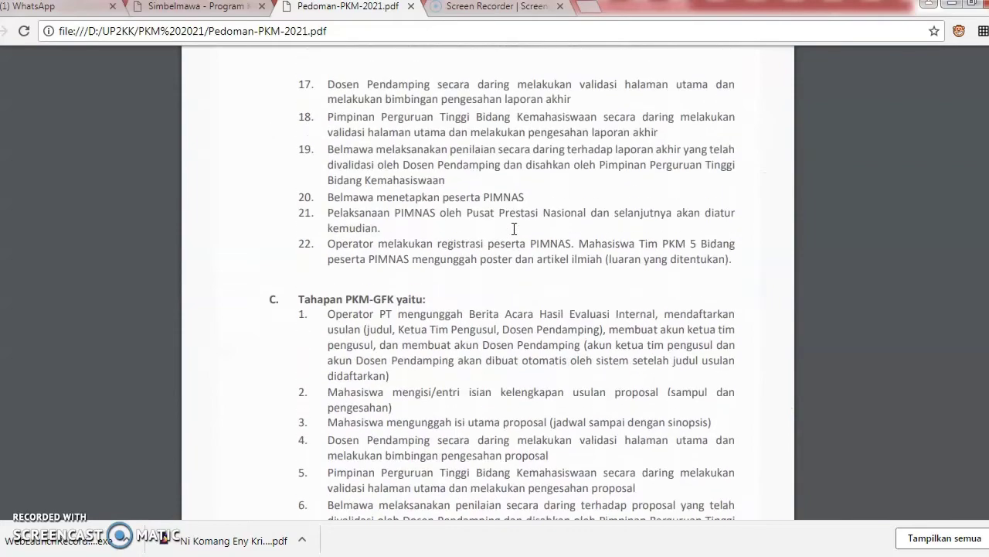
scroll(514, 228, "up", 10)
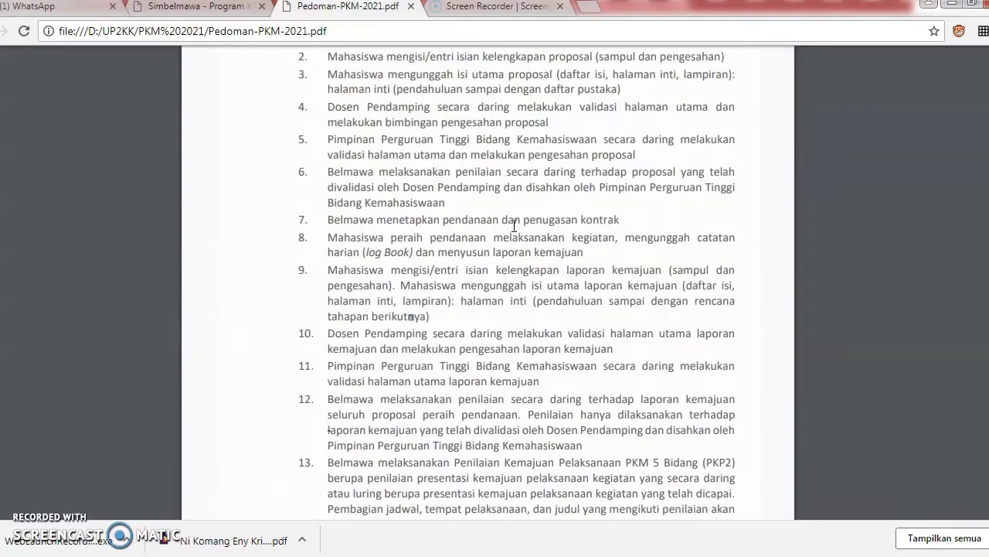
scroll(514, 226, "up", 5)
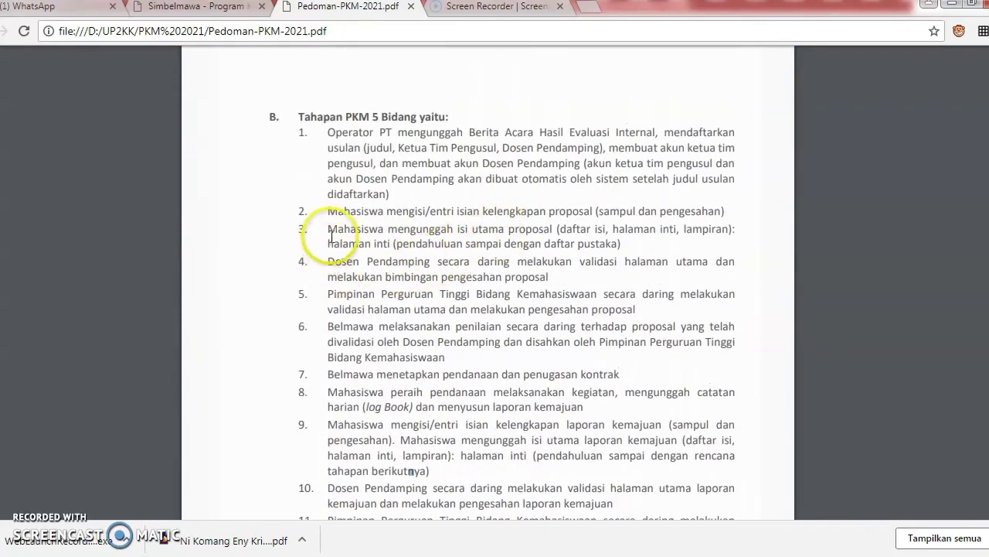
left_click_drag(330, 228, 524, 241)
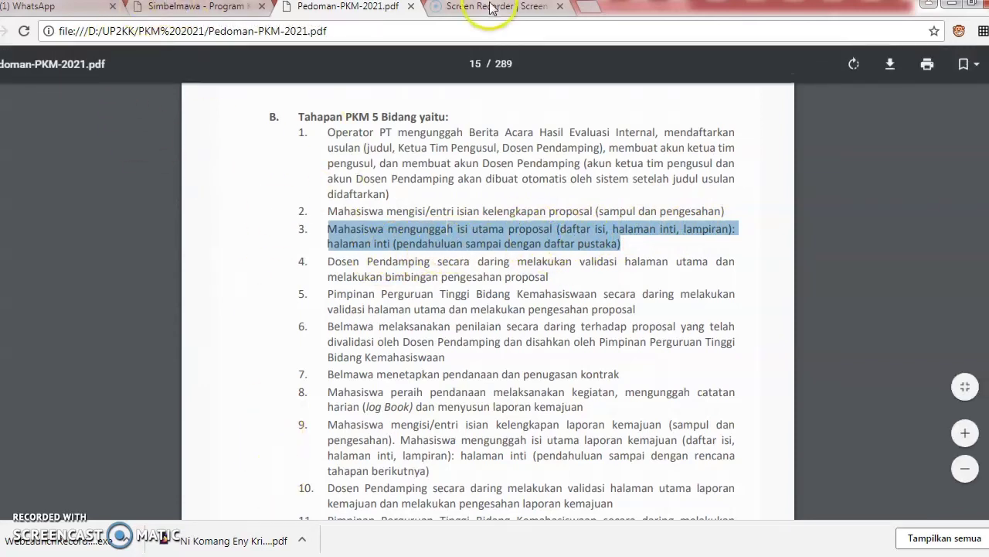
- Return to SIMBELMAWA, choose the student's PKM-AI proposal PDF from the PKM 2021 folder, and upload it
left_click(209, 7)
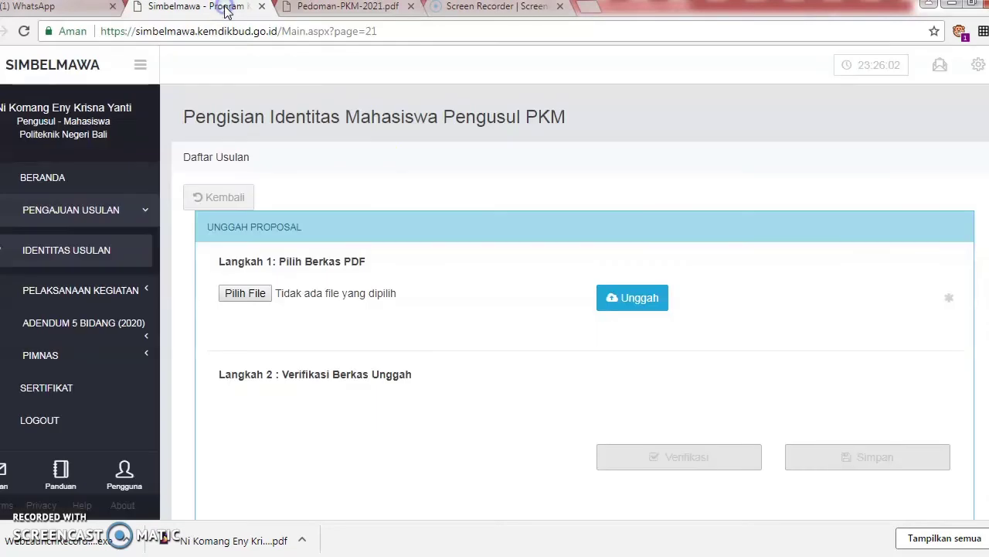
left_click(623, 299)
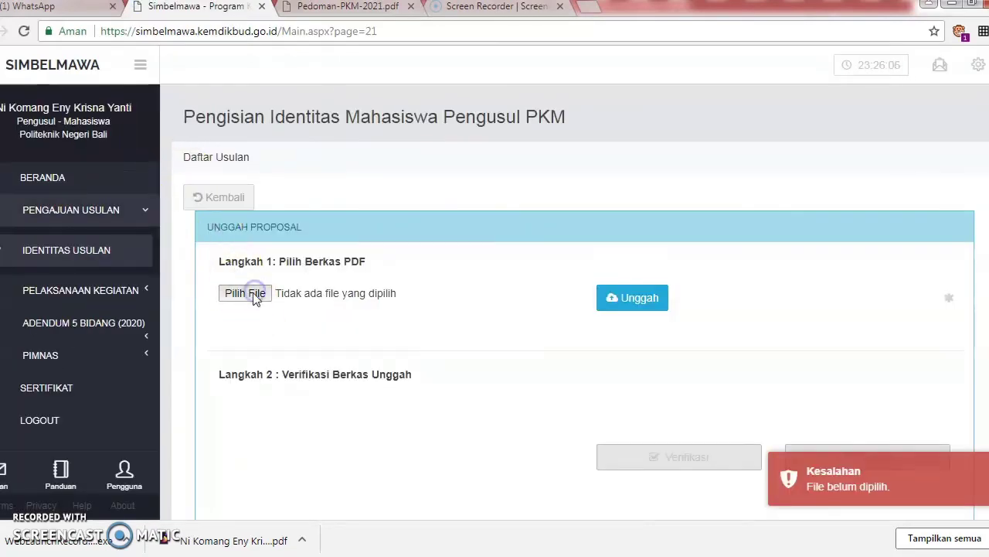
left_click(245, 292)
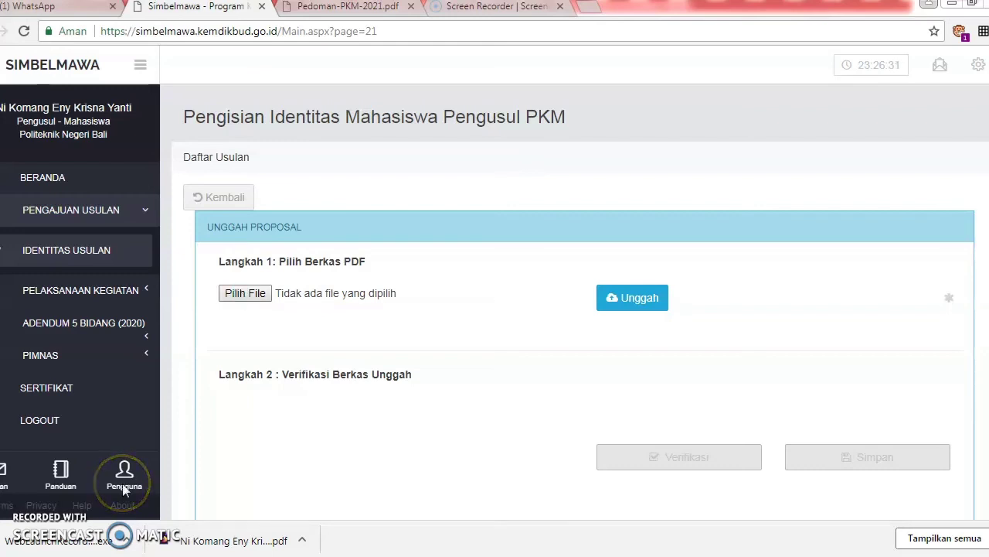
left_click(245, 294)
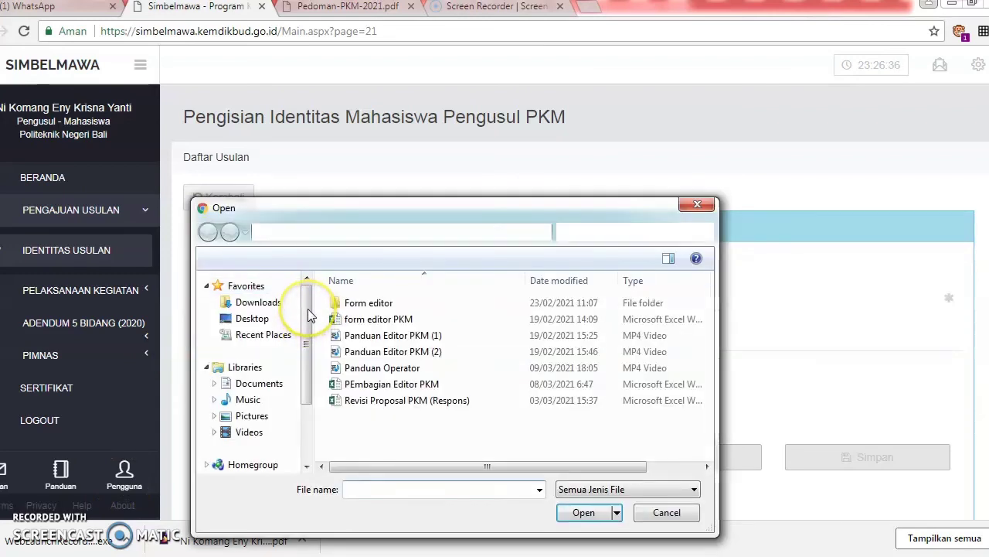
left_click(345, 232)
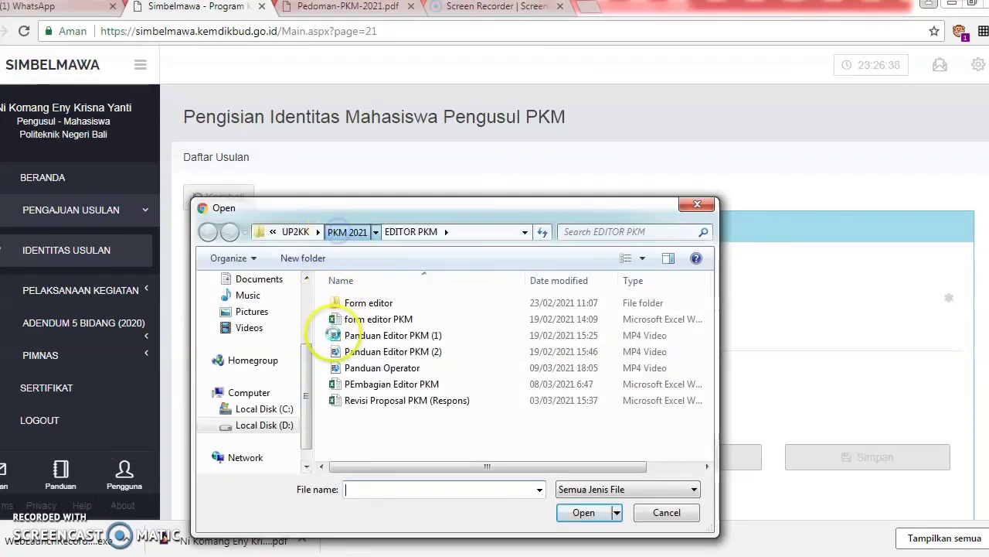
left_click(402, 416)
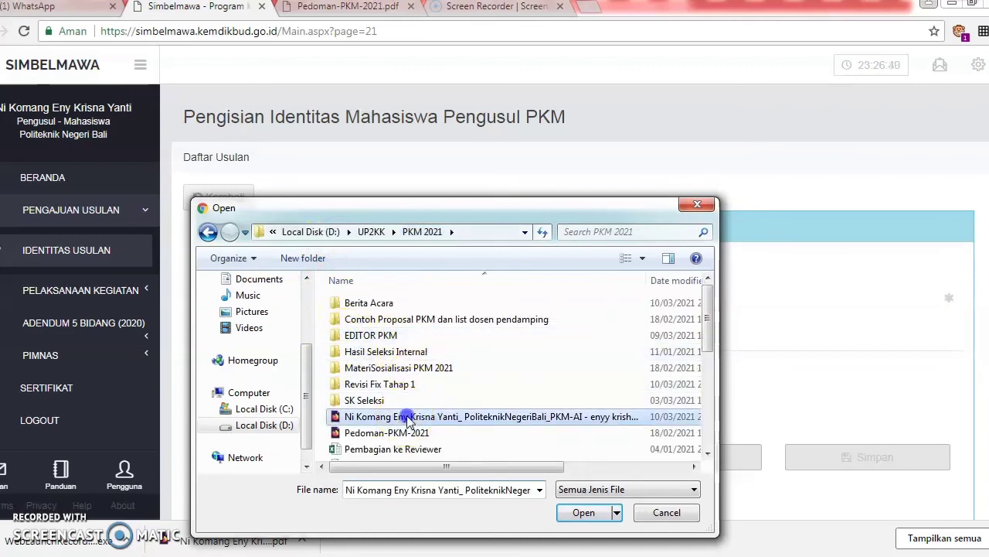
left_click(585, 512)
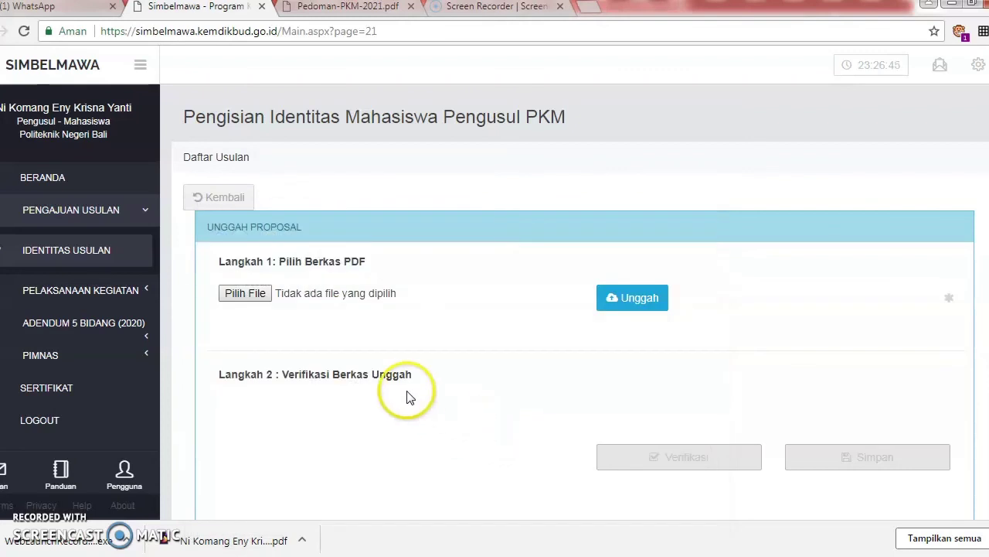
left_click(623, 306)
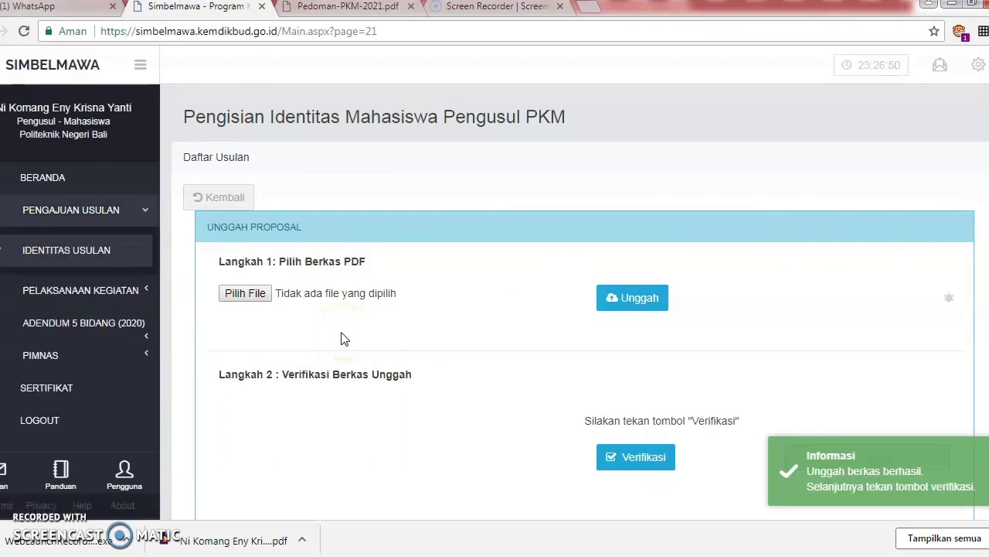
- Verify the uploaded proposal file, check the sample page text, and save the proposal
left_click(646, 454)
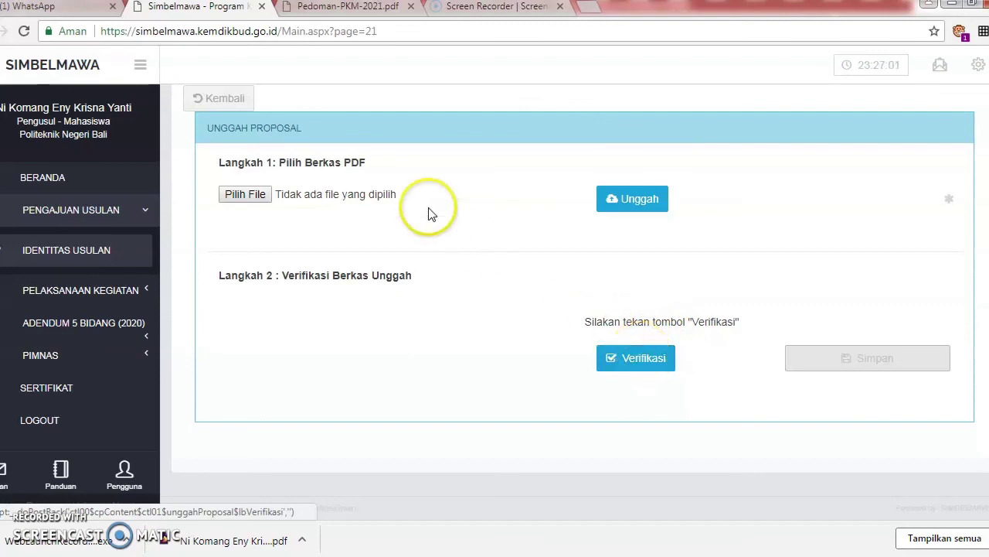
left_click(618, 355)
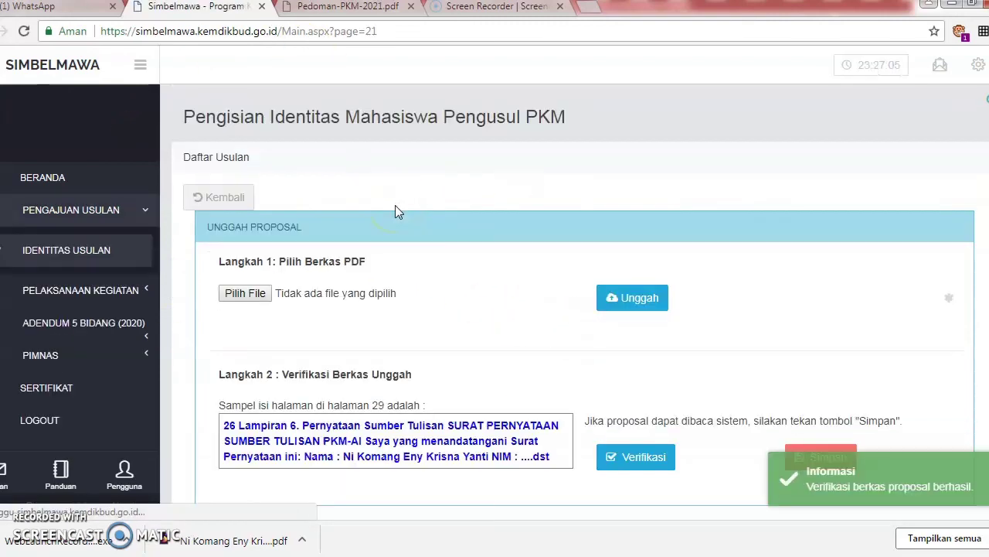
scroll(377, 433, "down", 1)
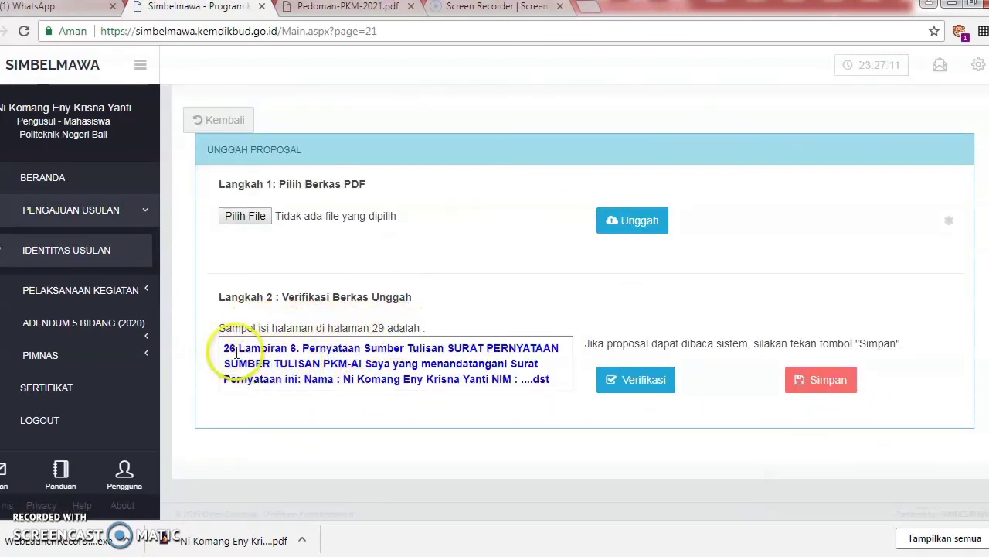
left_click(820, 382)
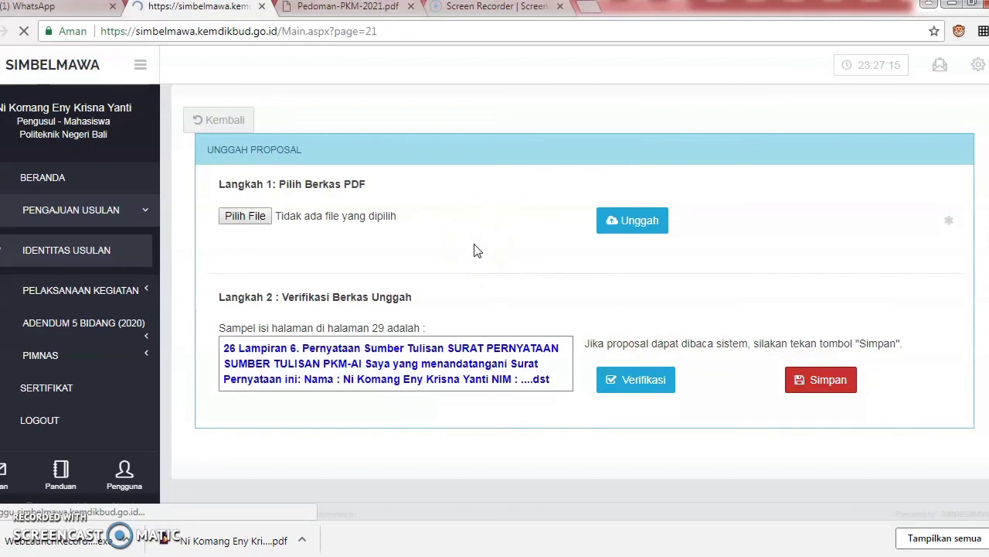
scroll(477, 240, "down", 2)
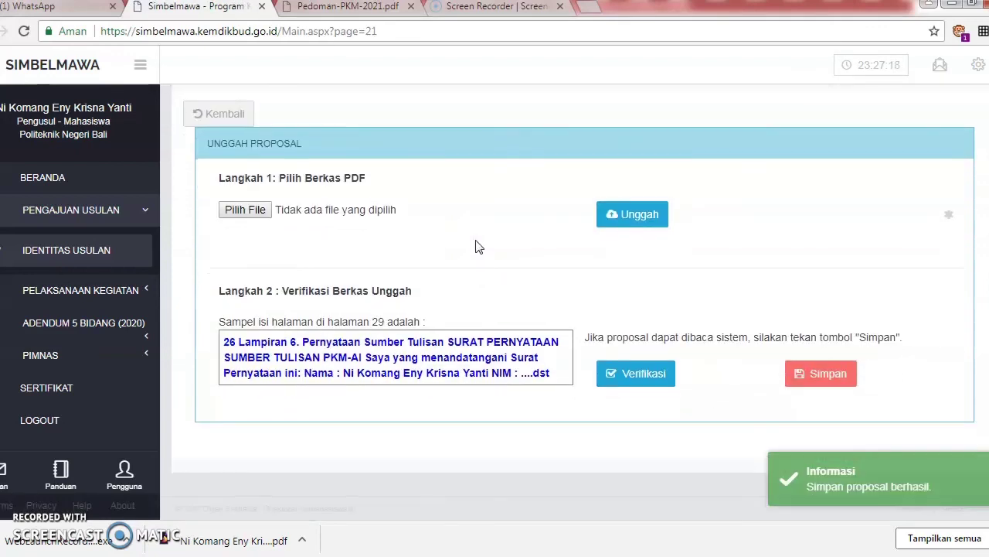
scroll(477, 239, "up", 2)
scroll(476, 240, "down", 2)
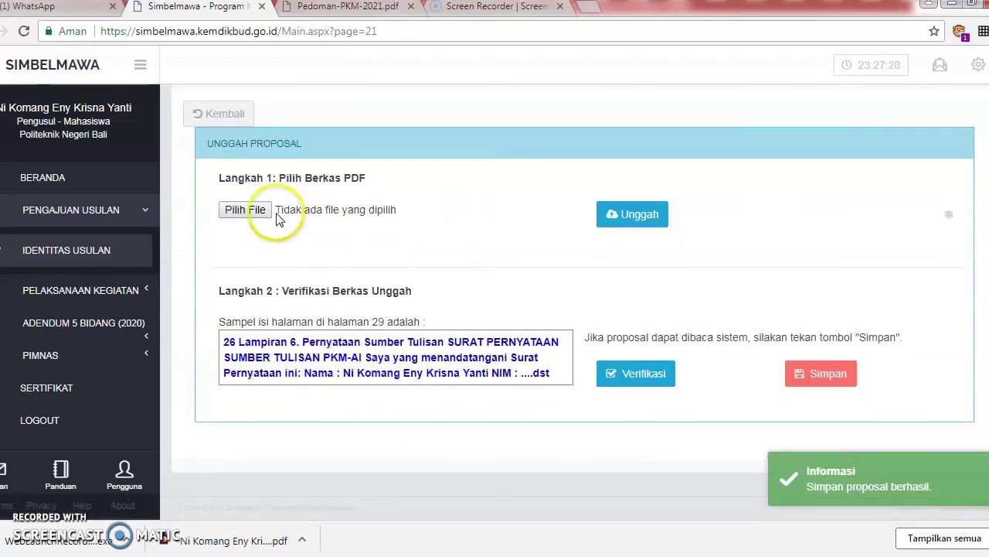